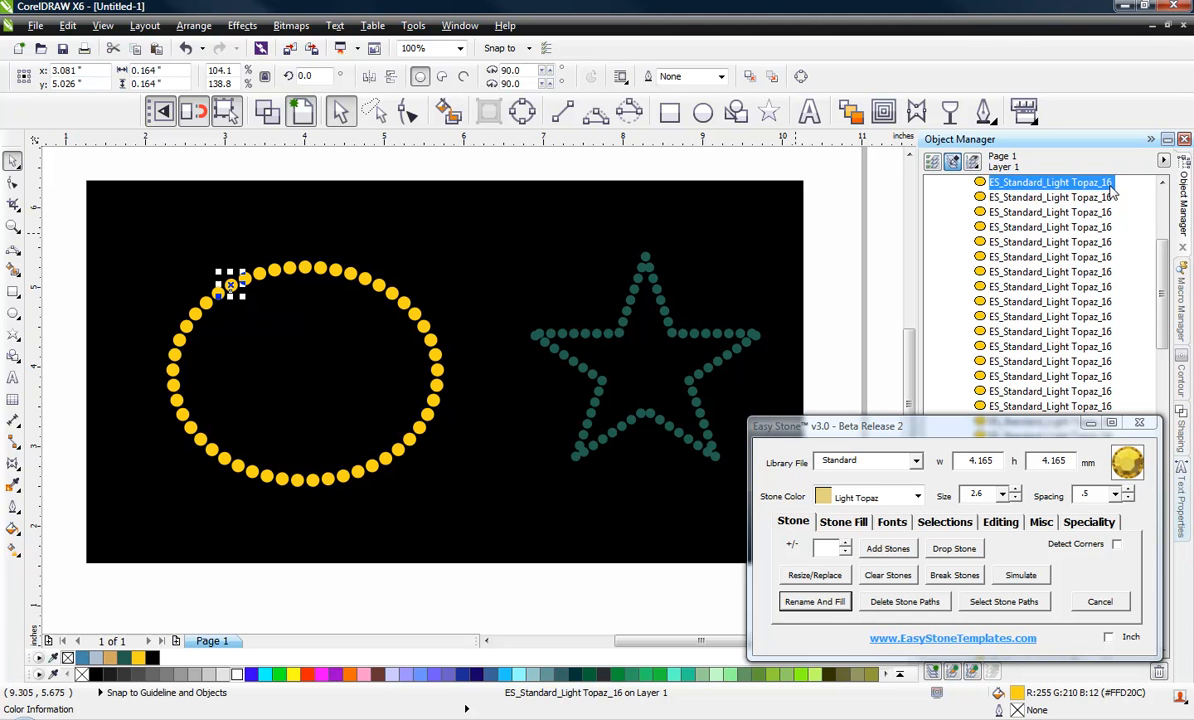
# Check the name and size of a stone on the star, with the stone settings window moved slightly aside
pyautogui.click(661, 427)
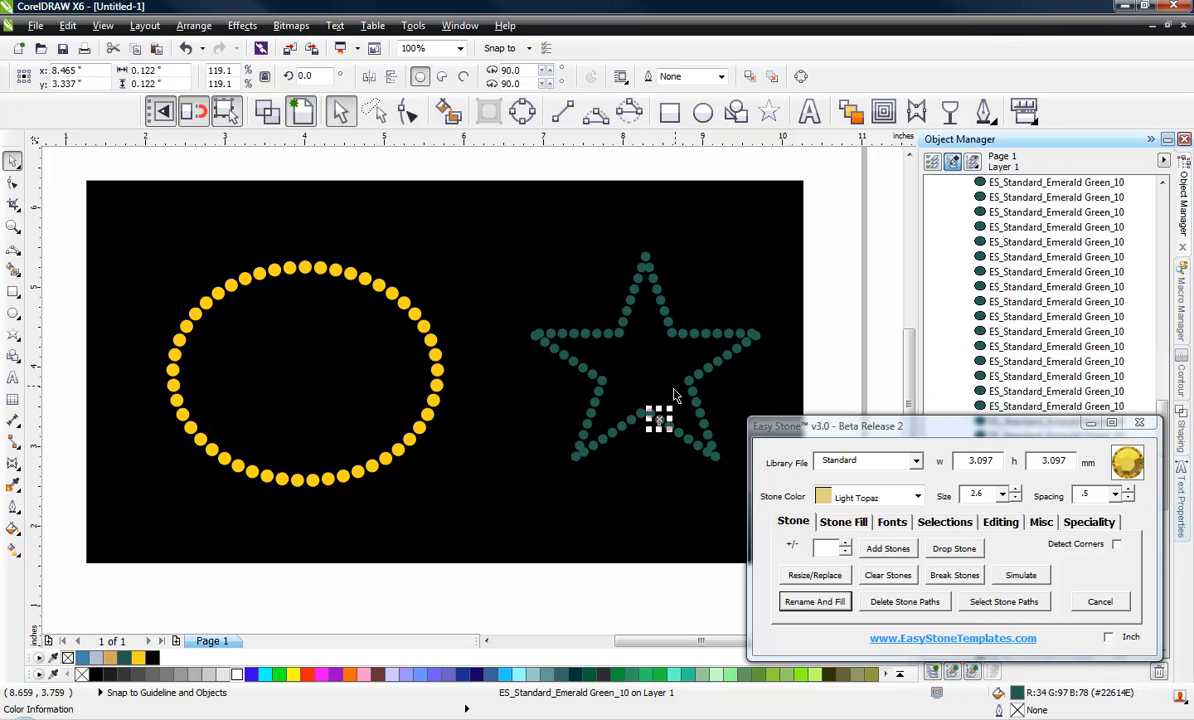
pyautogui.moveTo(957, 426)
pyautogui.mouseDown()
pyautogui.moveTo(797, 424)
pyautogui.moveTo(845, 327)
pyautogui.moveTo(951, 429)
pyautogui.mouseUp()
pyautogui.click(858, 328)
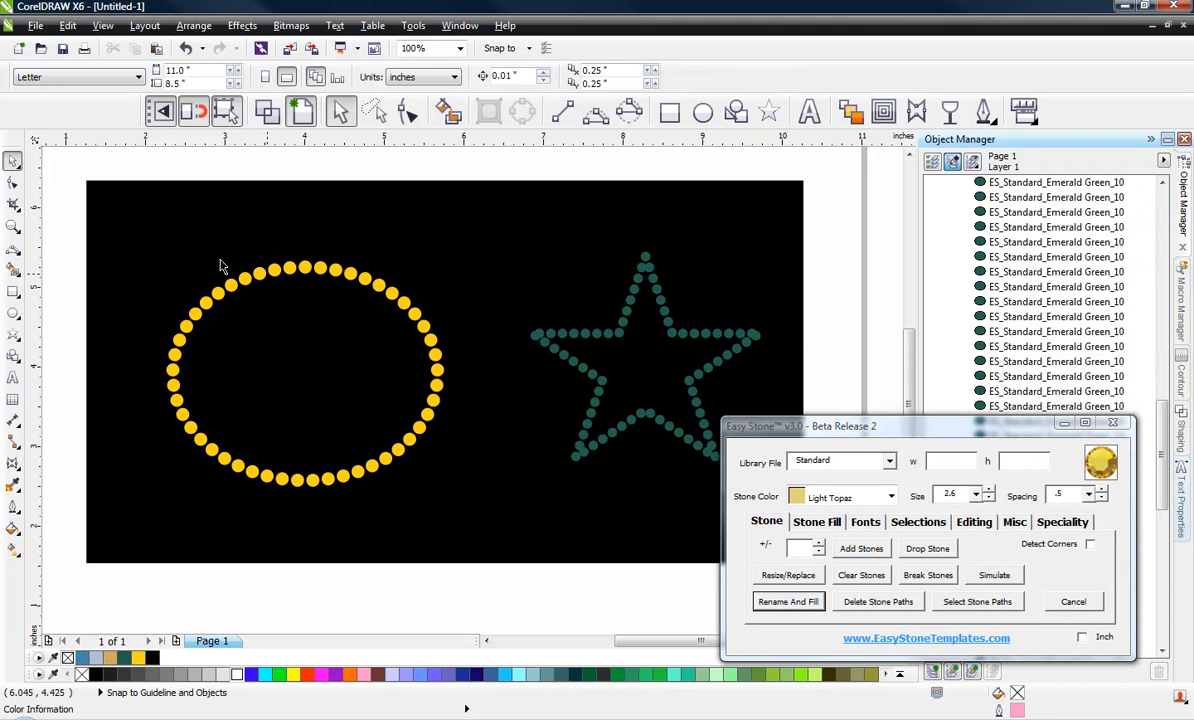
# Rename and fill all stones of the oval as Emerald Green
pyautogui.moveTo(68, 232); pyautogui.dragTo(474, 516)
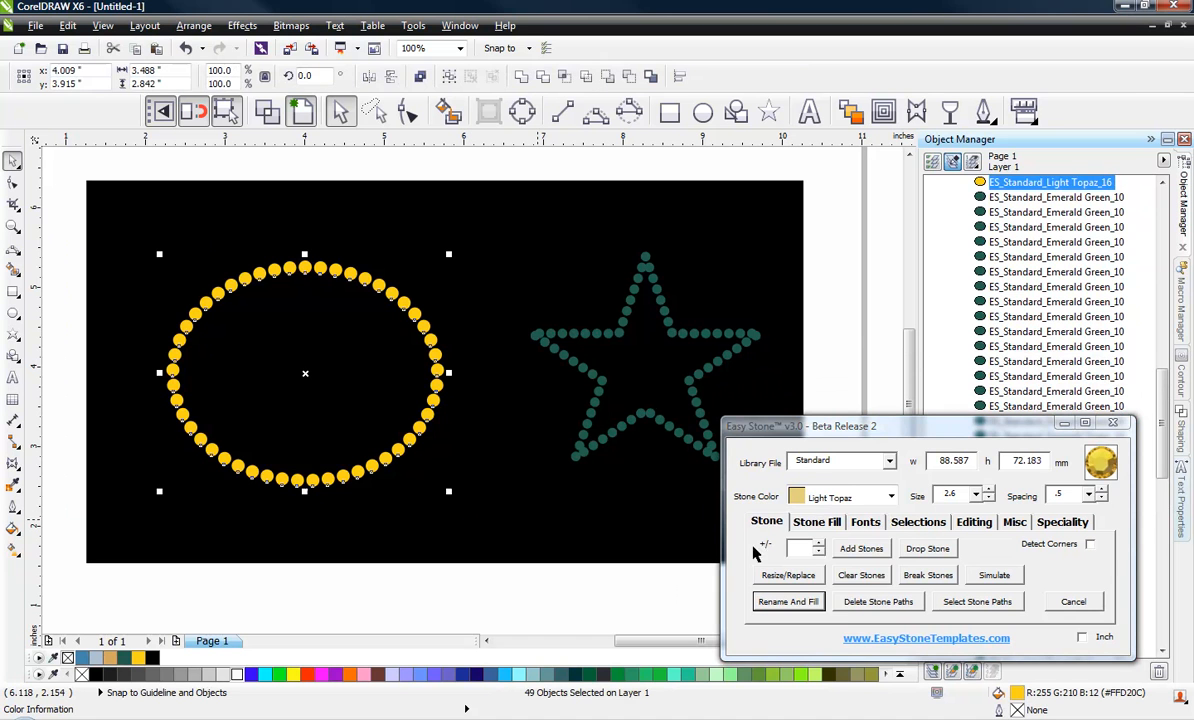
pyautogui.click(828, 494)
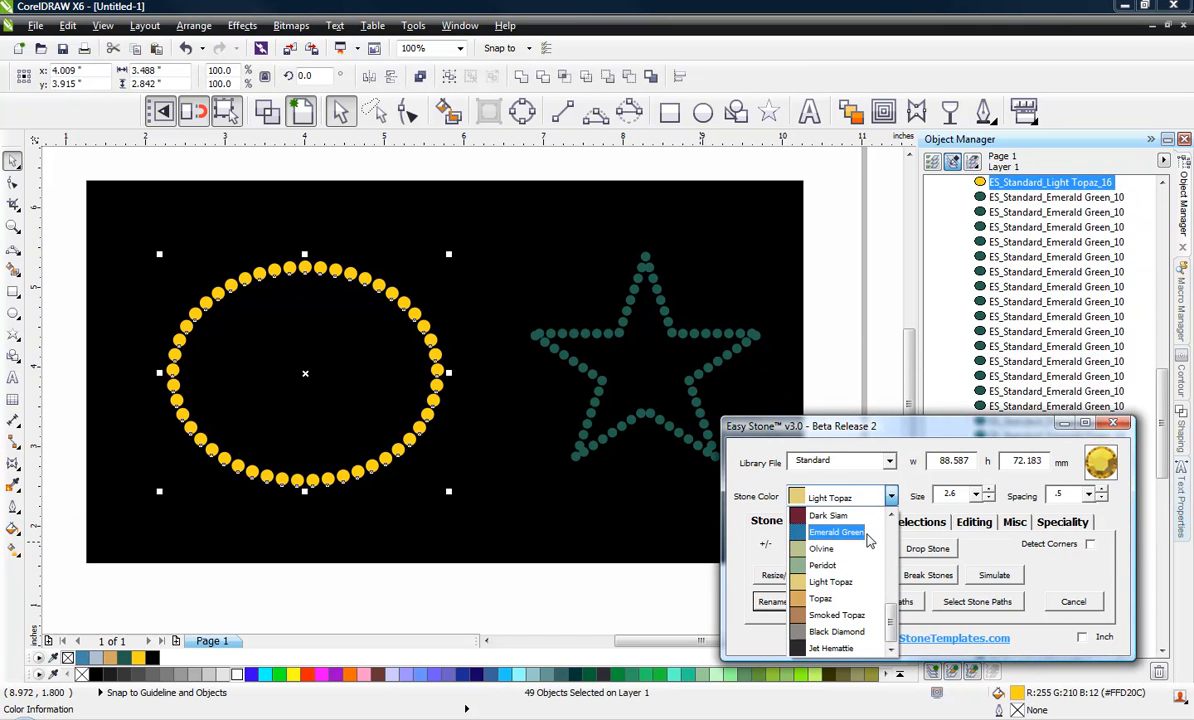
pyautogui.click(870, 534)
pyautogui.click(799, 604)
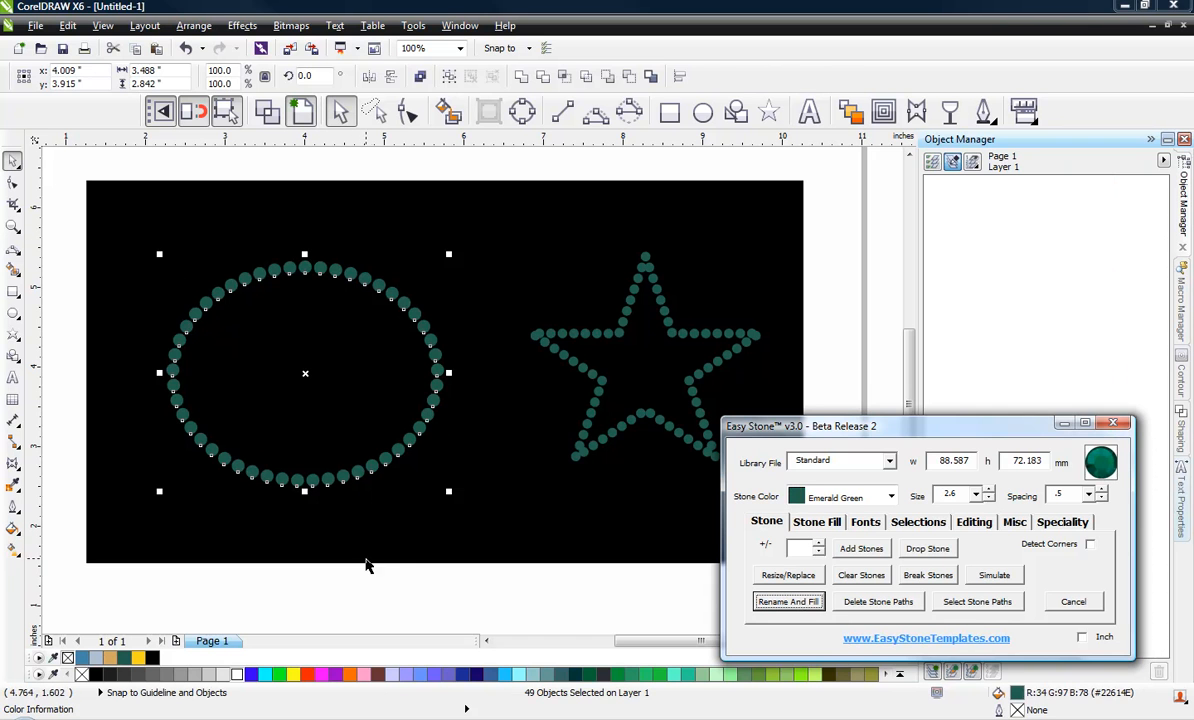
pyautogui.click(352, 558)
# Refresh the object list and check the name assigned to a stone on the oval's edge
pyautogui.click(436, 373)
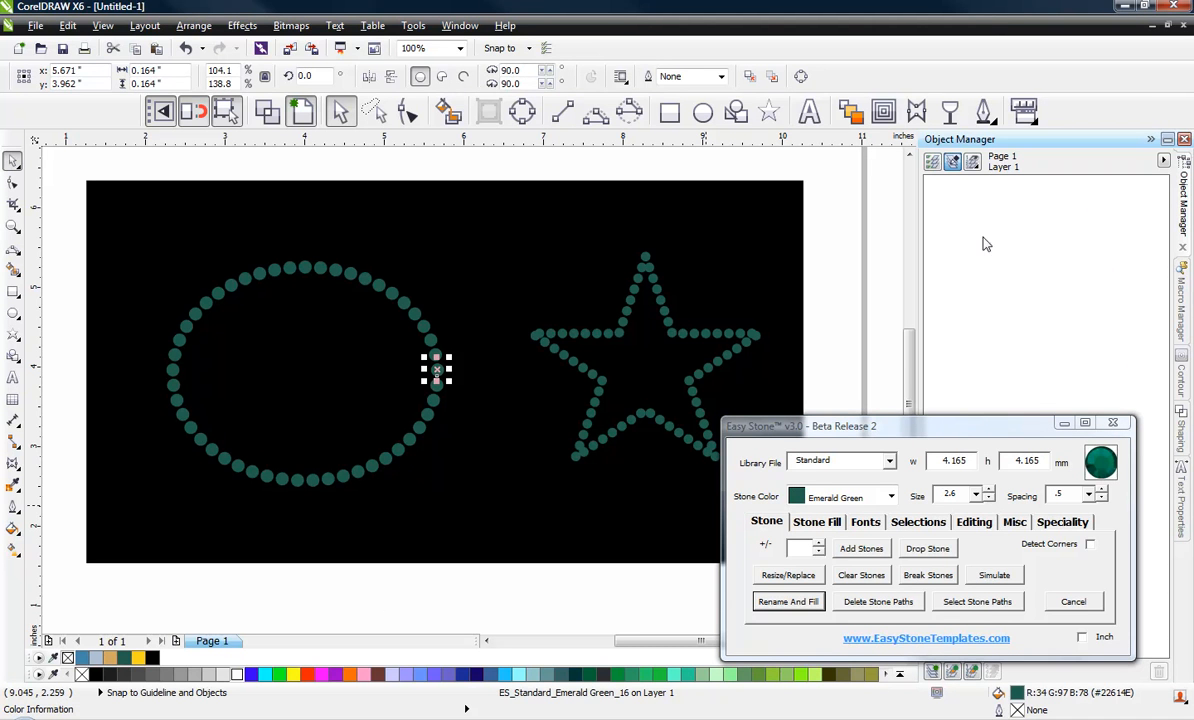
pyautogui.click(953, 164)
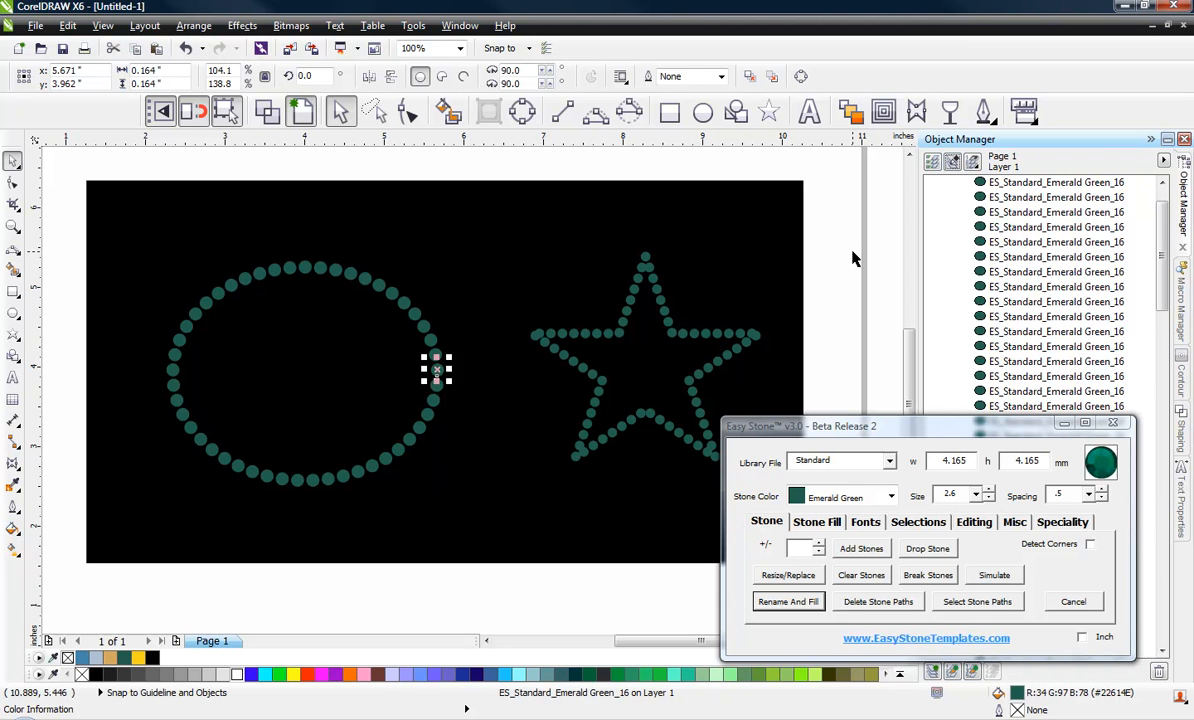
pyautogui.click(826, 267)
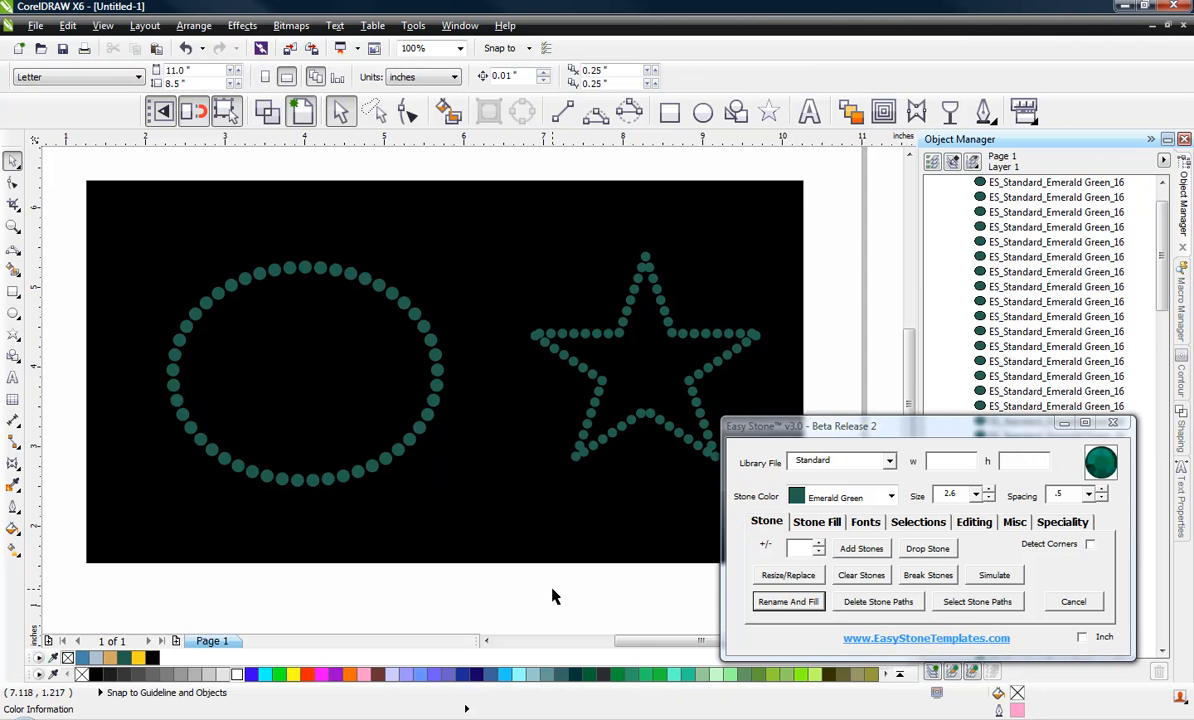
# Scale the whole stone oval down proportionally to about 75 by 61 mm
pyautogui.scroll(-2, 469, 539)
pyautogui.scroll(2, 469, 539)
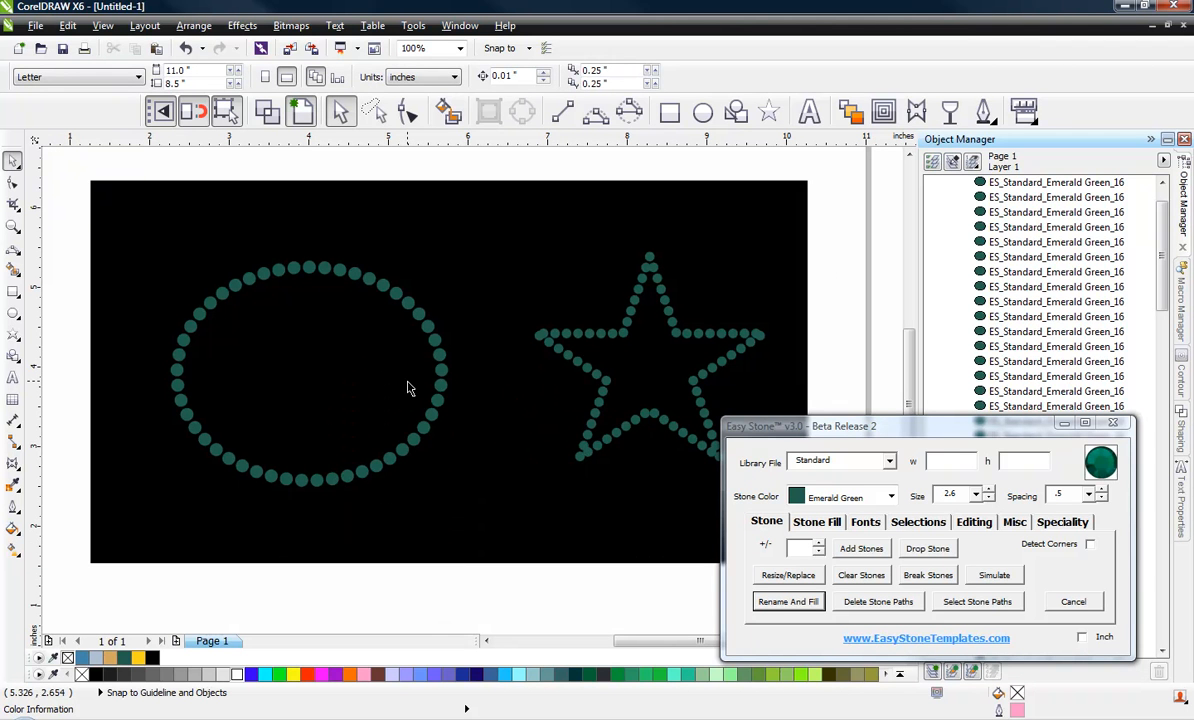
pyautogui.scroll(-2, 408, 388)
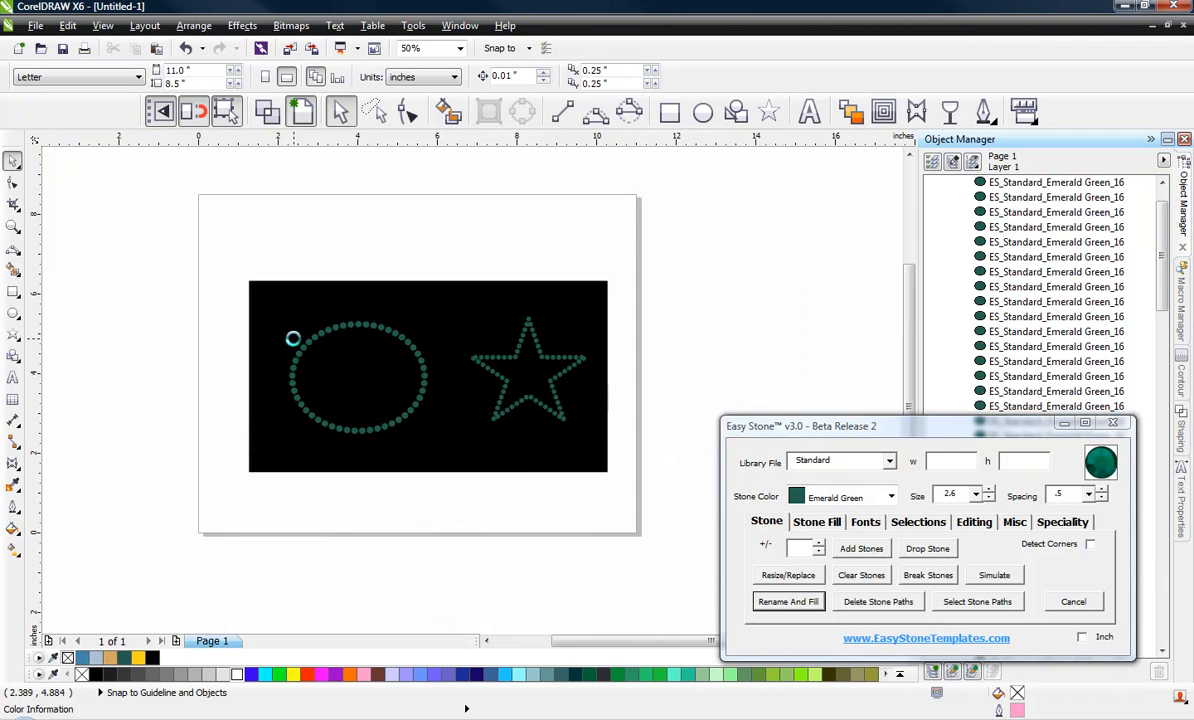
pyautogui.scroll(2, 293, 338)
pyautogui.moveTo(165, 270); pyautogui.dragTo(600, 575)
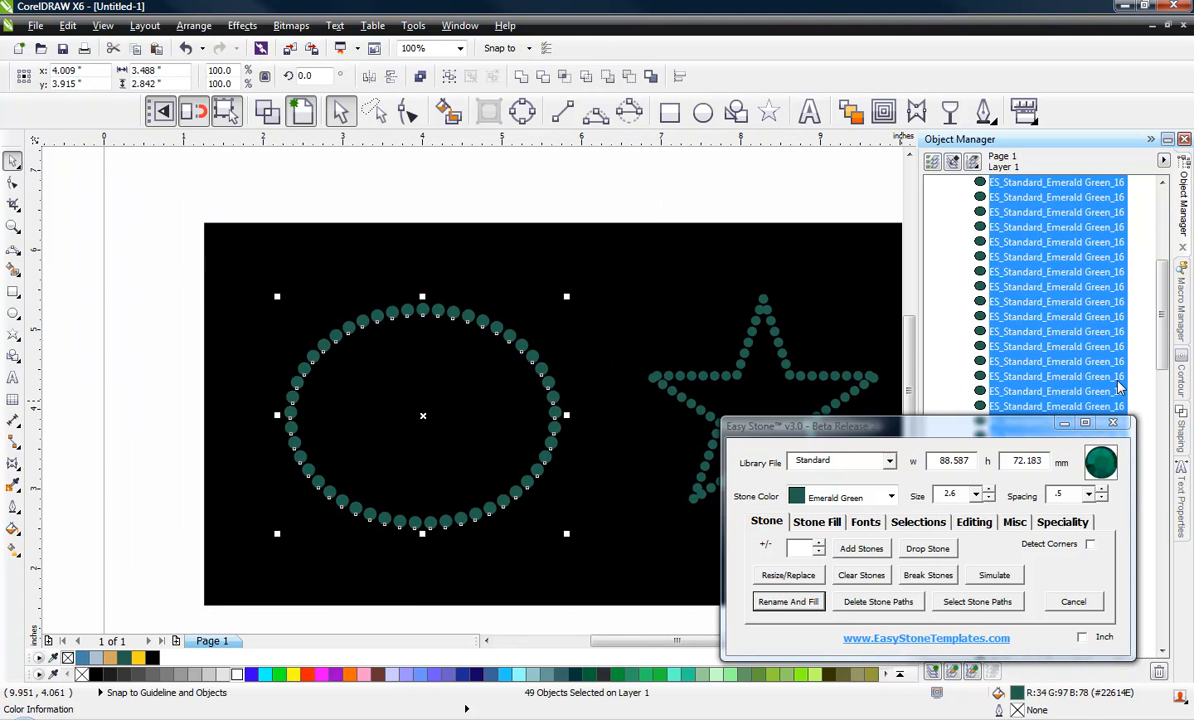
pyautogui.moveTo(567, 533); pyautogui.dragTo(525, 557)
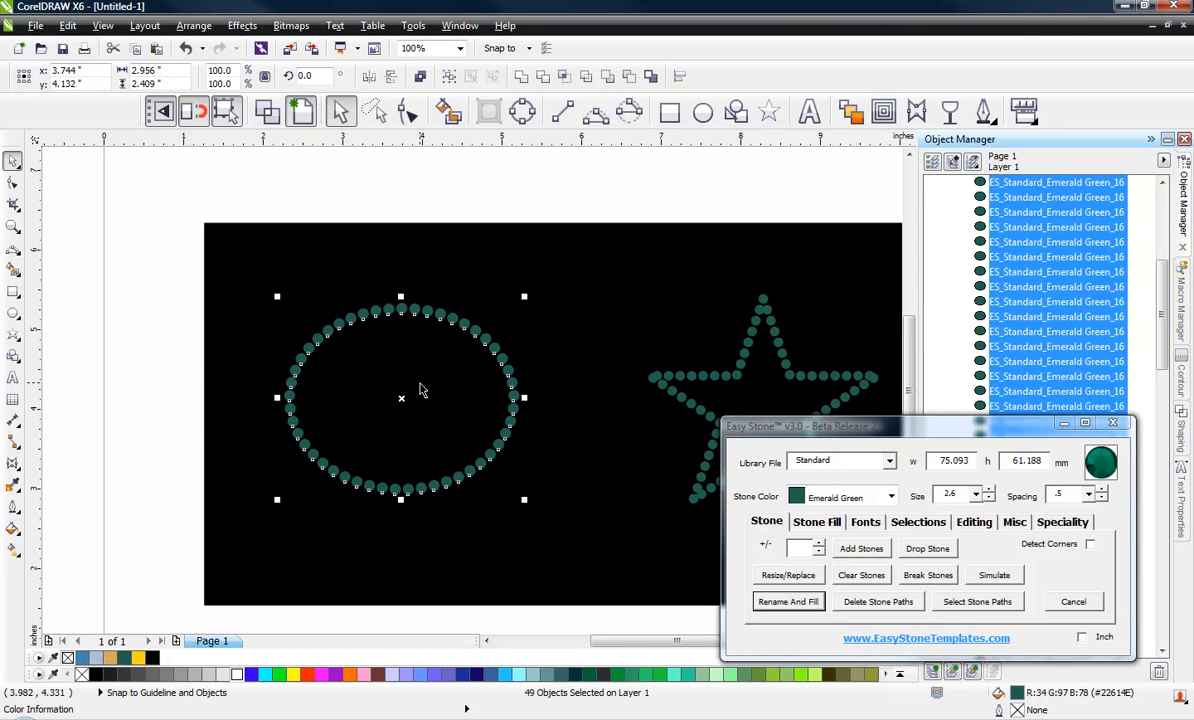
# Rename and fill the reduced oval's stones as Light Topaz
pyautogui.click(891, 497)
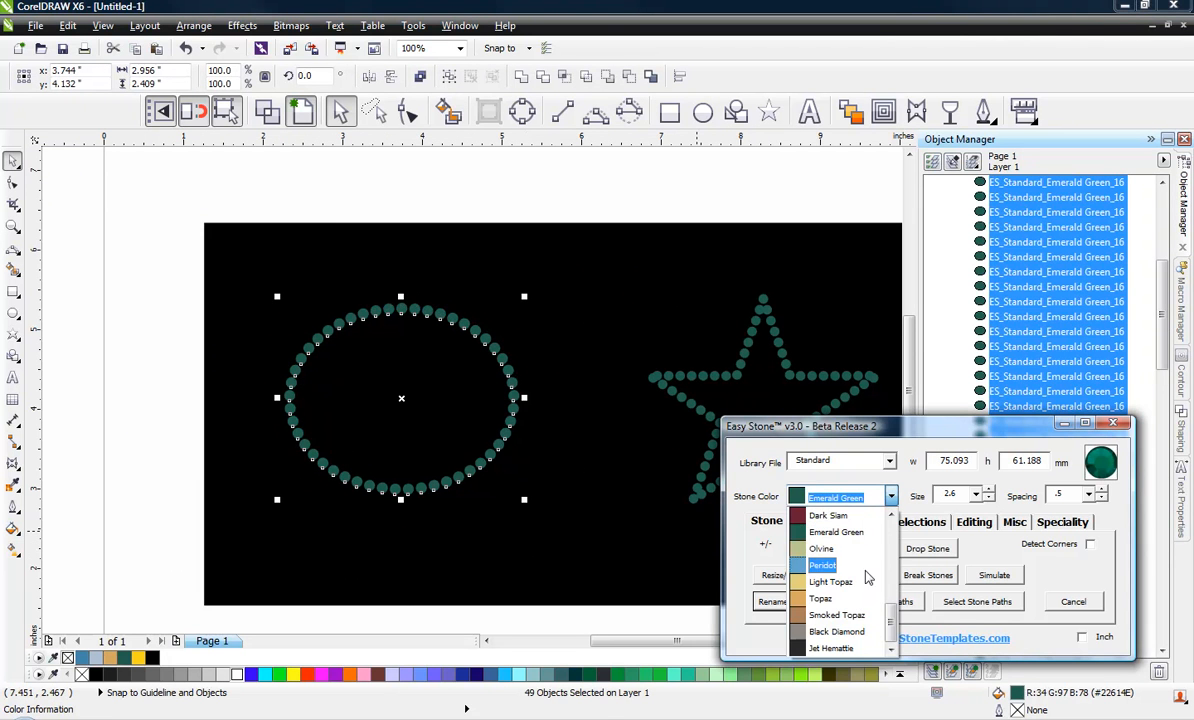
pyautogui.click(775, 578)
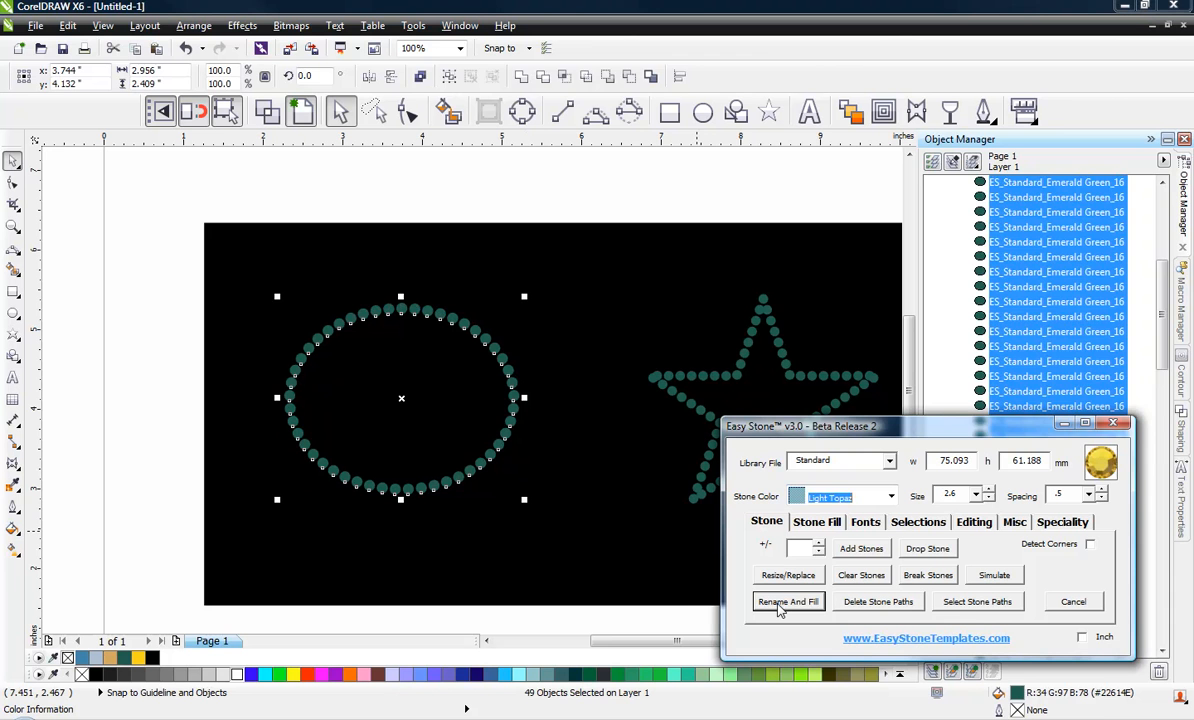
pyautogui.click(785, 602)
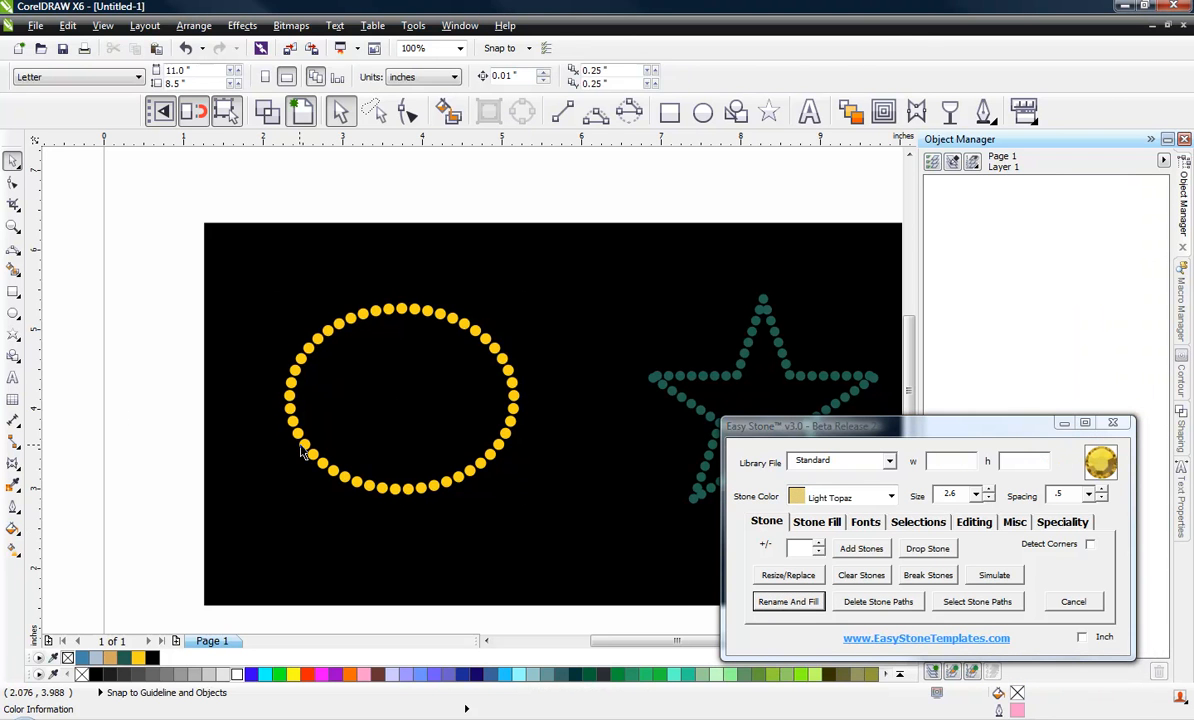
# Check one oval stone's size and review the default stone size ranges and fixed sizes without saving changes
pyautogui.click(304, 450)
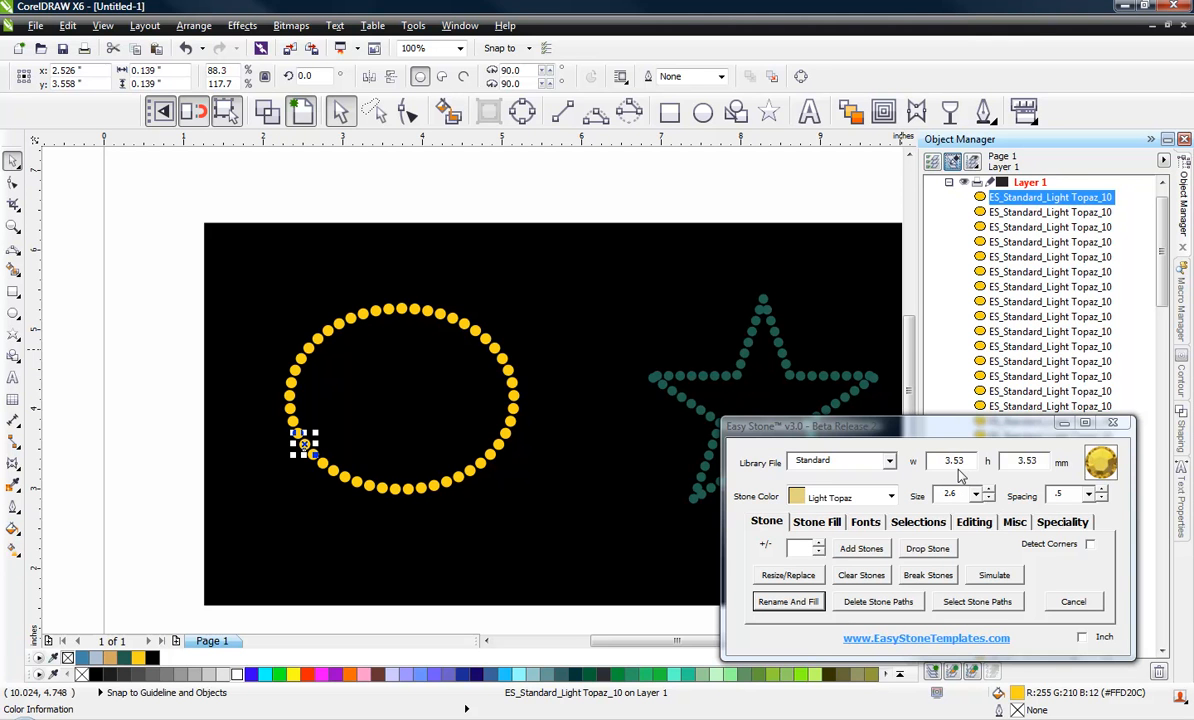
pyautogui.click(1014, 524)
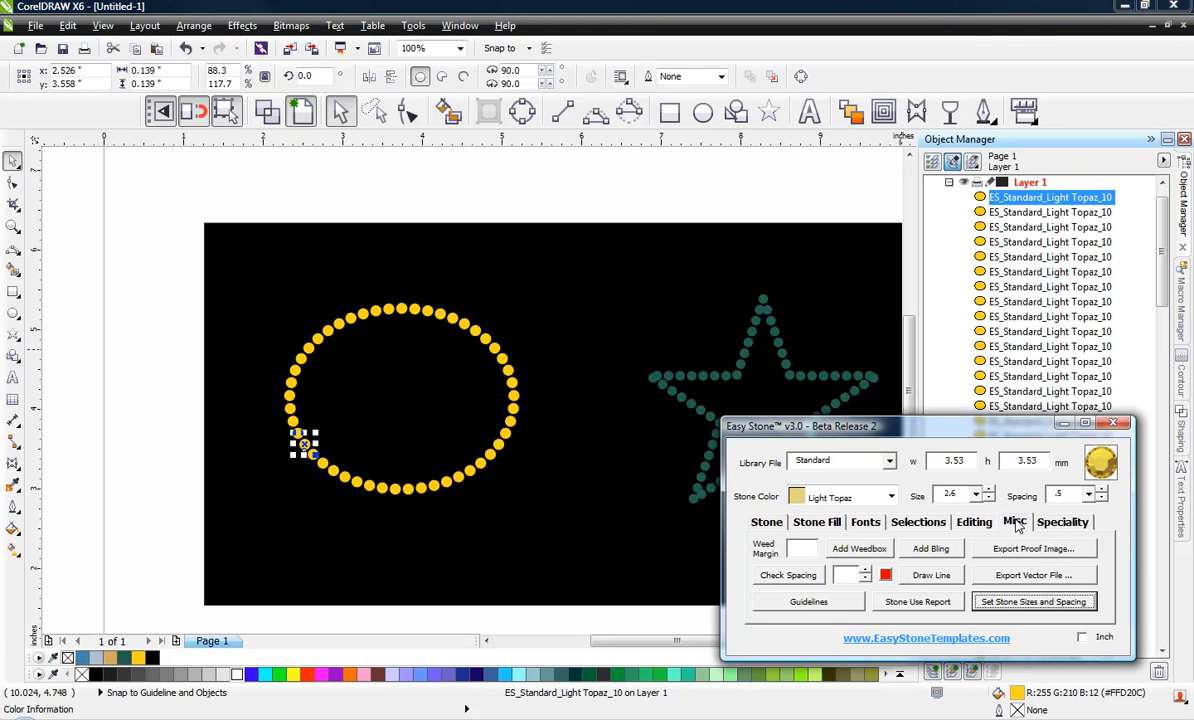
pyautogui.click(1033, 601)
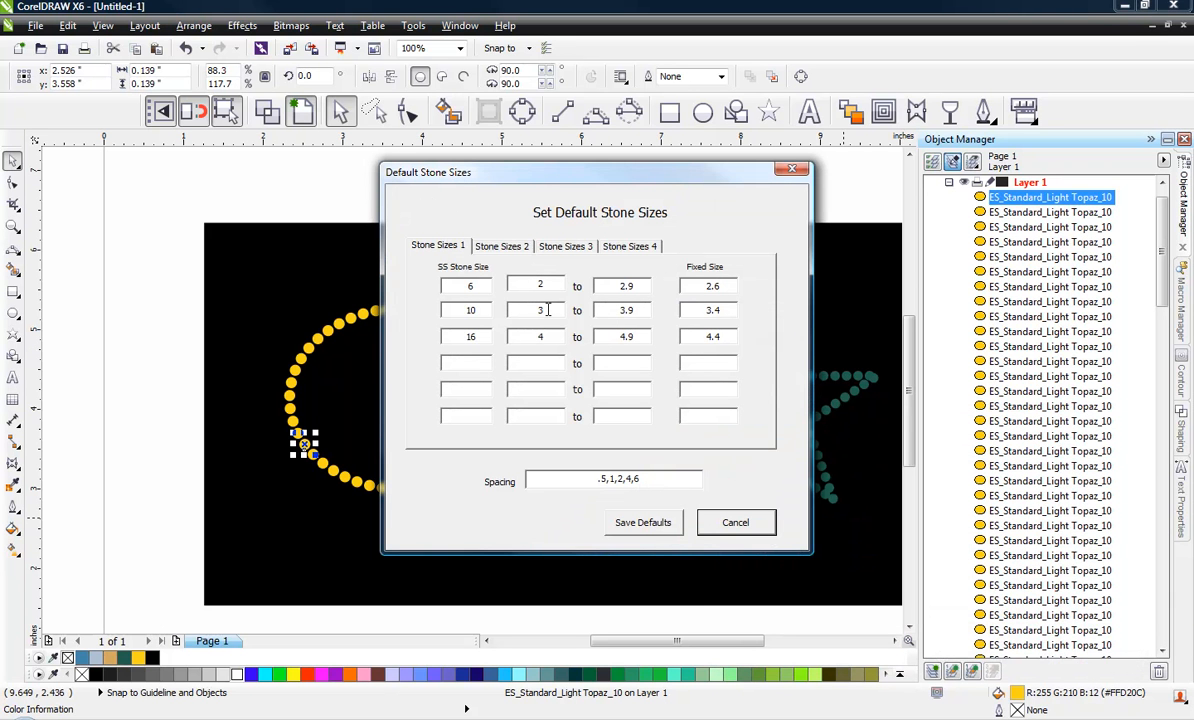
pyautogui.moveTo(547, 310); pyautogui.dragTo(520, 320)
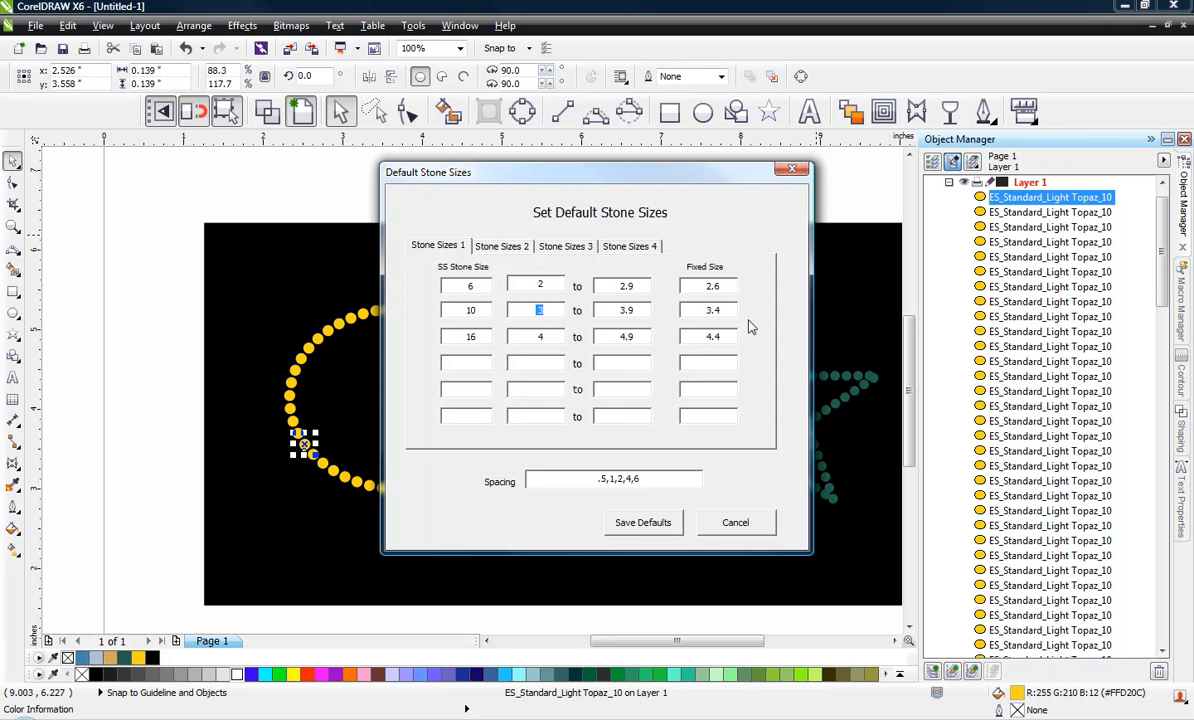
pyautogui.click(736, 523)
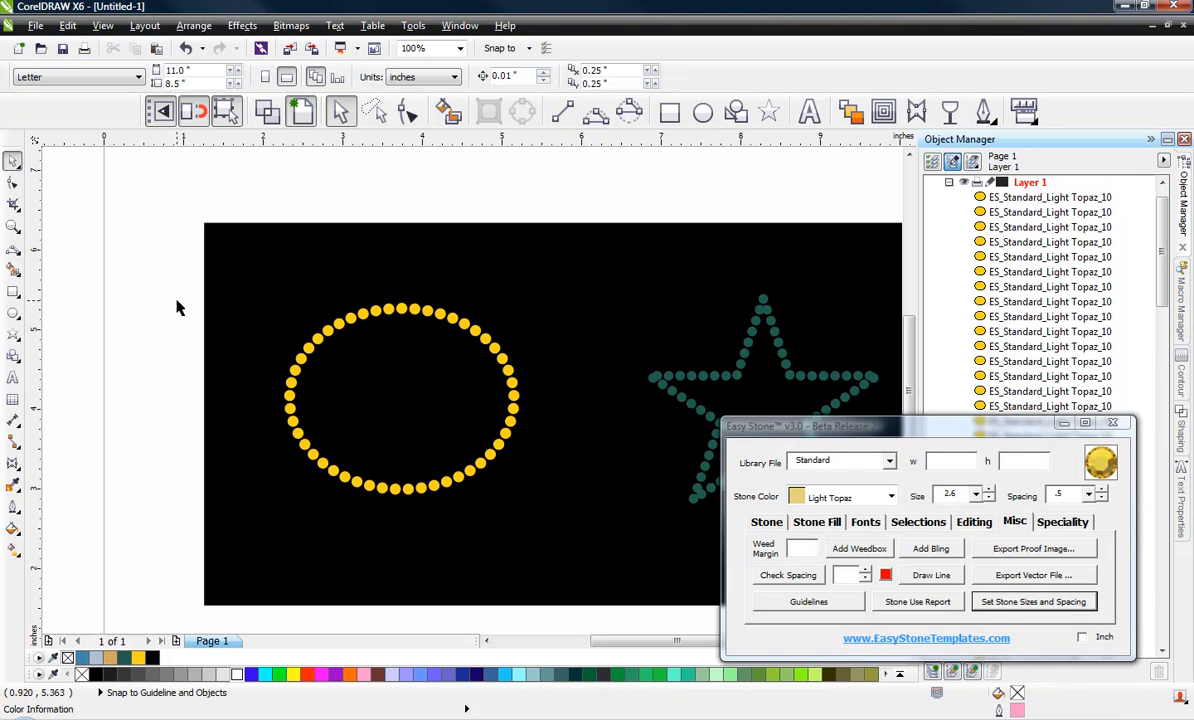
# Reset all stones of the oval to their default fixed size
pyautogui.moveTo(165, 264); pyautogui.dragTo(550, 540)
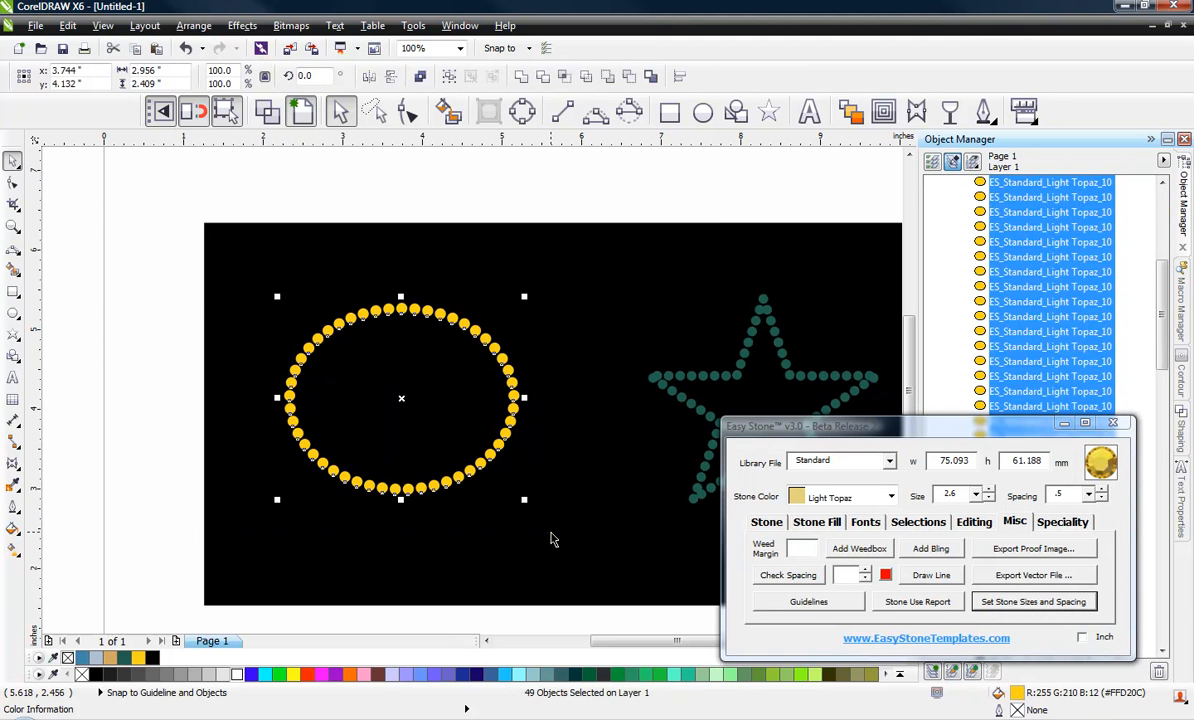
pyautogui.click(1062, 521)
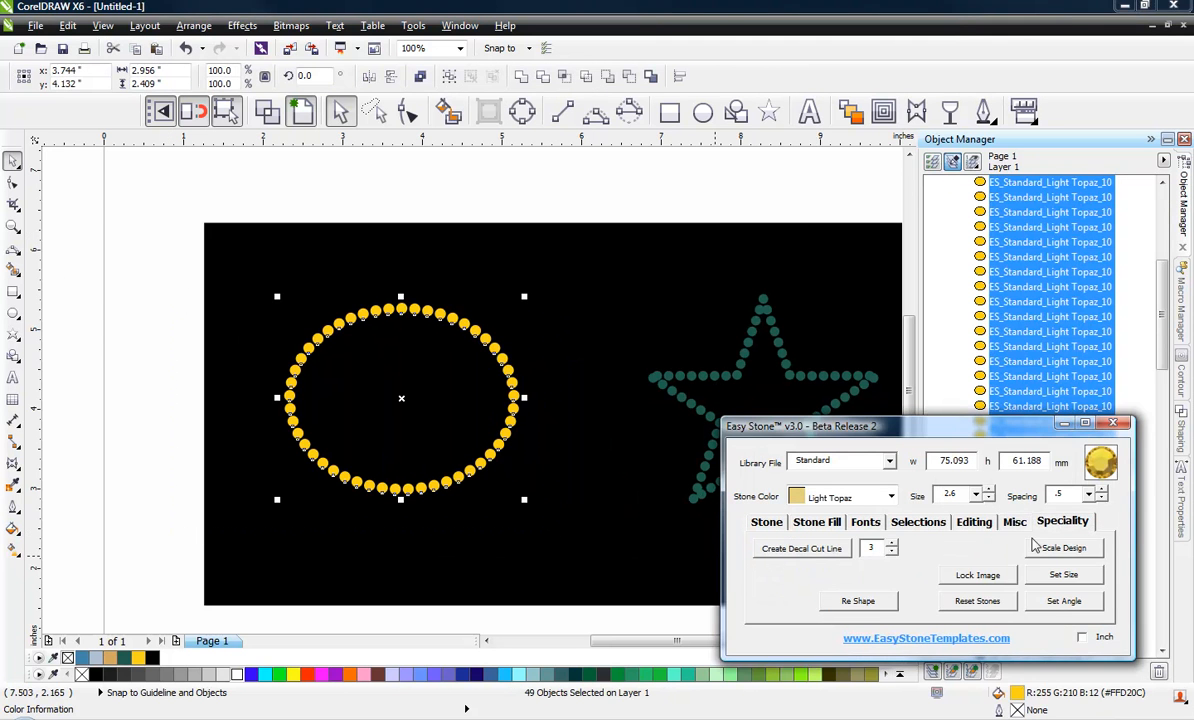
pyautogui.click(978, 601)
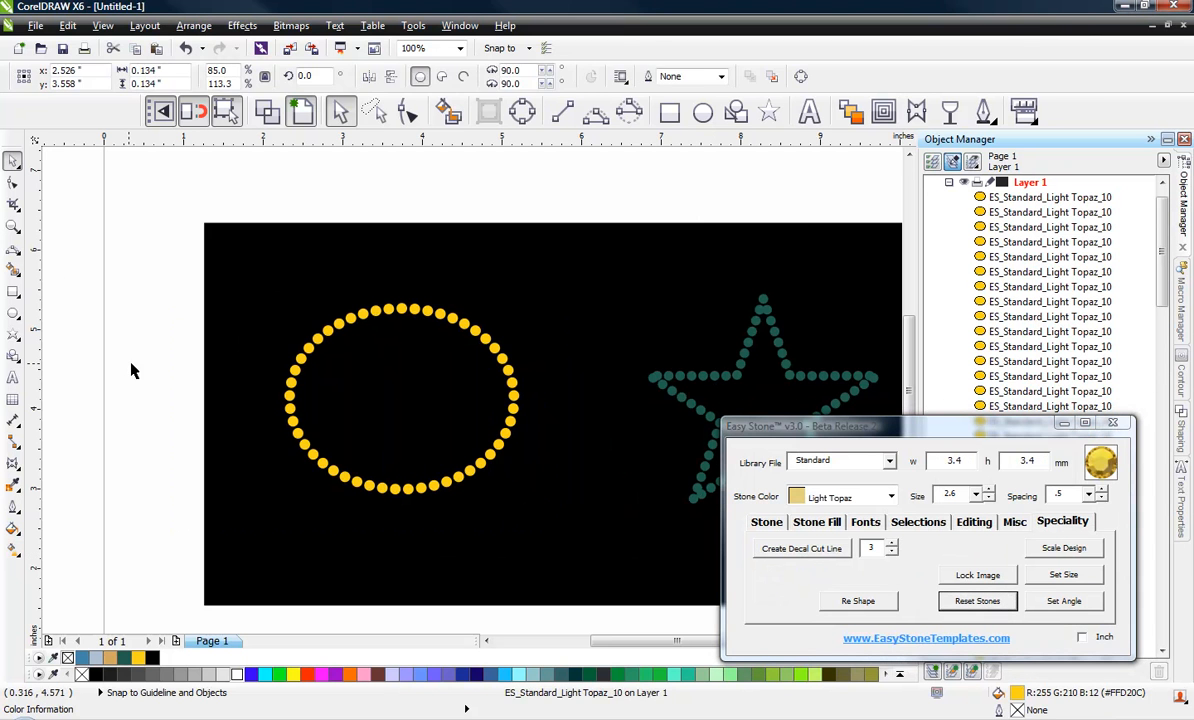
# Examine individual stones around the oval to verify their width and height
pyautogui.click(312, 455)
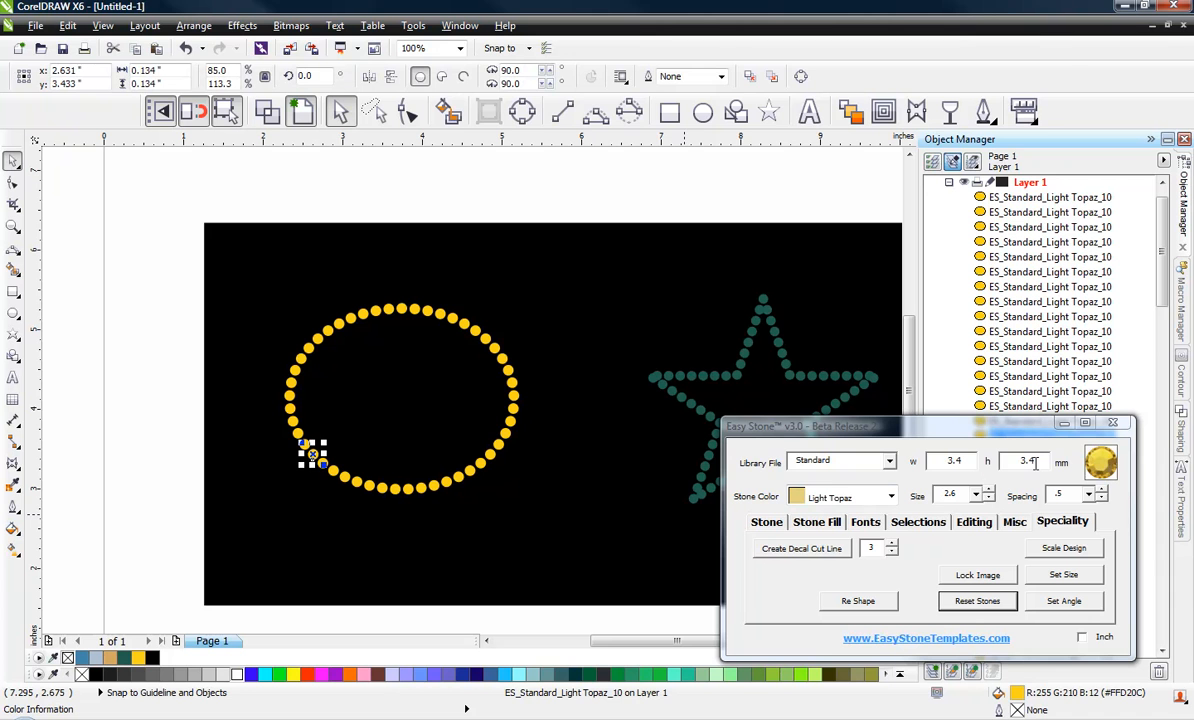
pyautogui.click(170, 327)
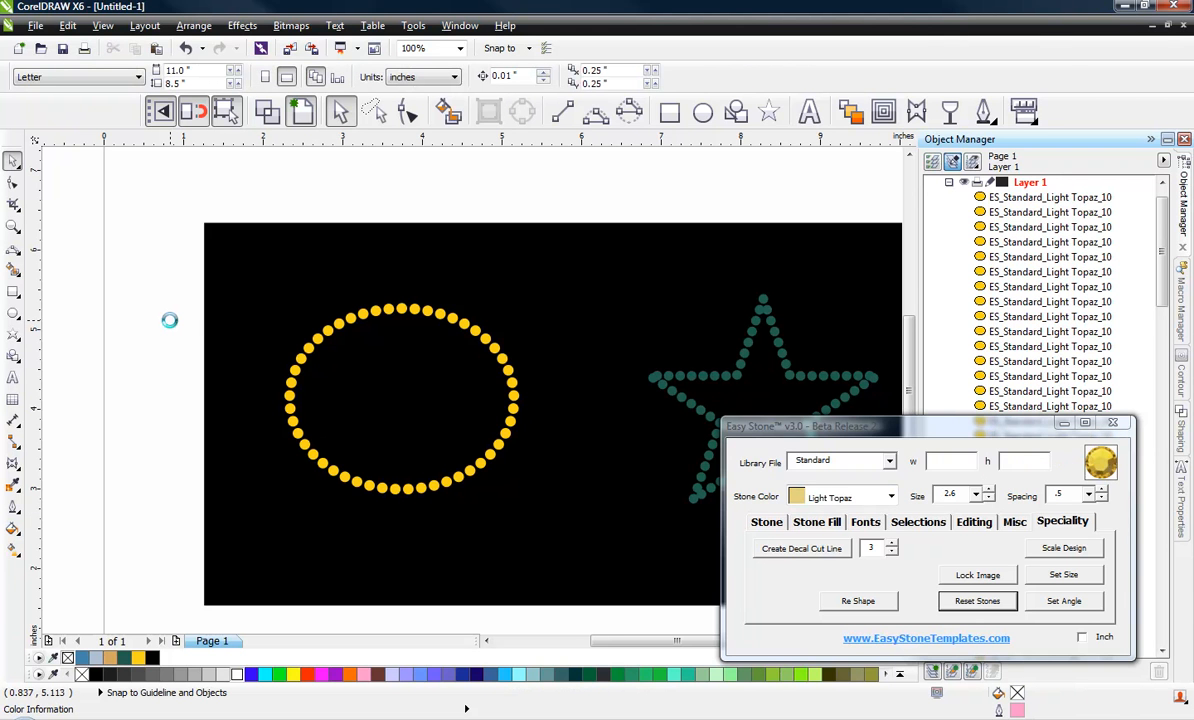
pyautogui.click(767, 526)
pyautogui.click(152, 397)
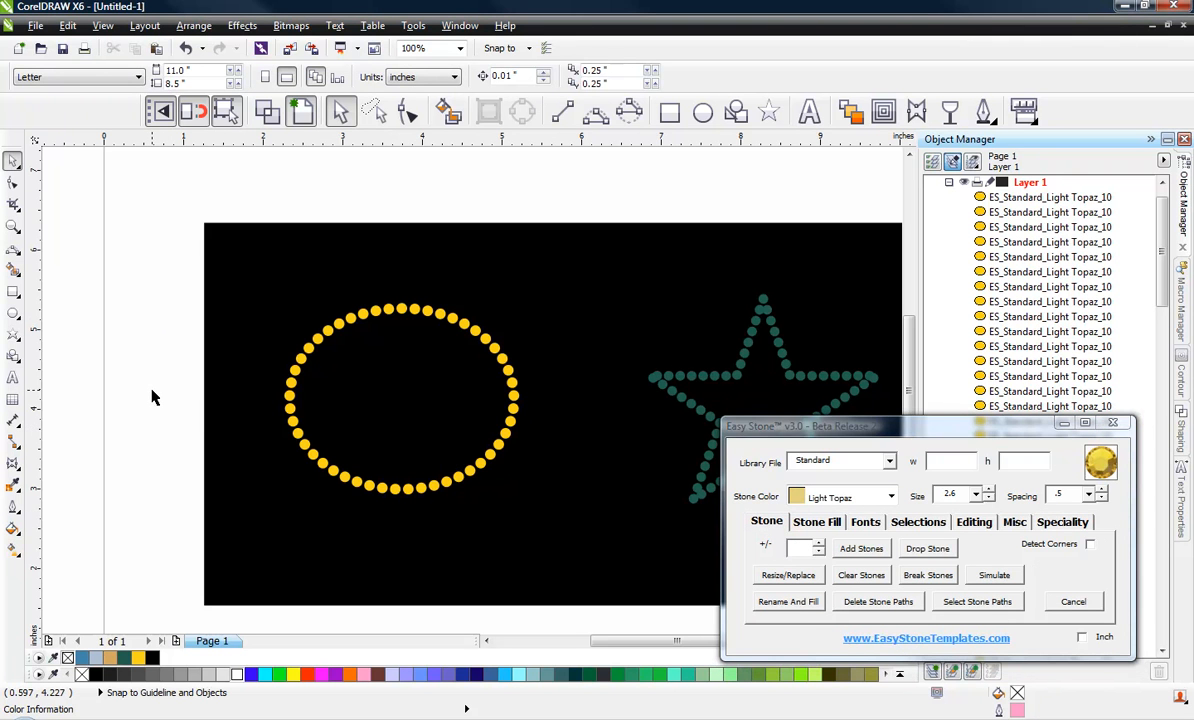
pyautogui.scroll(-1, 152, 397)
pyautogui.scroll(1, 314, 440)
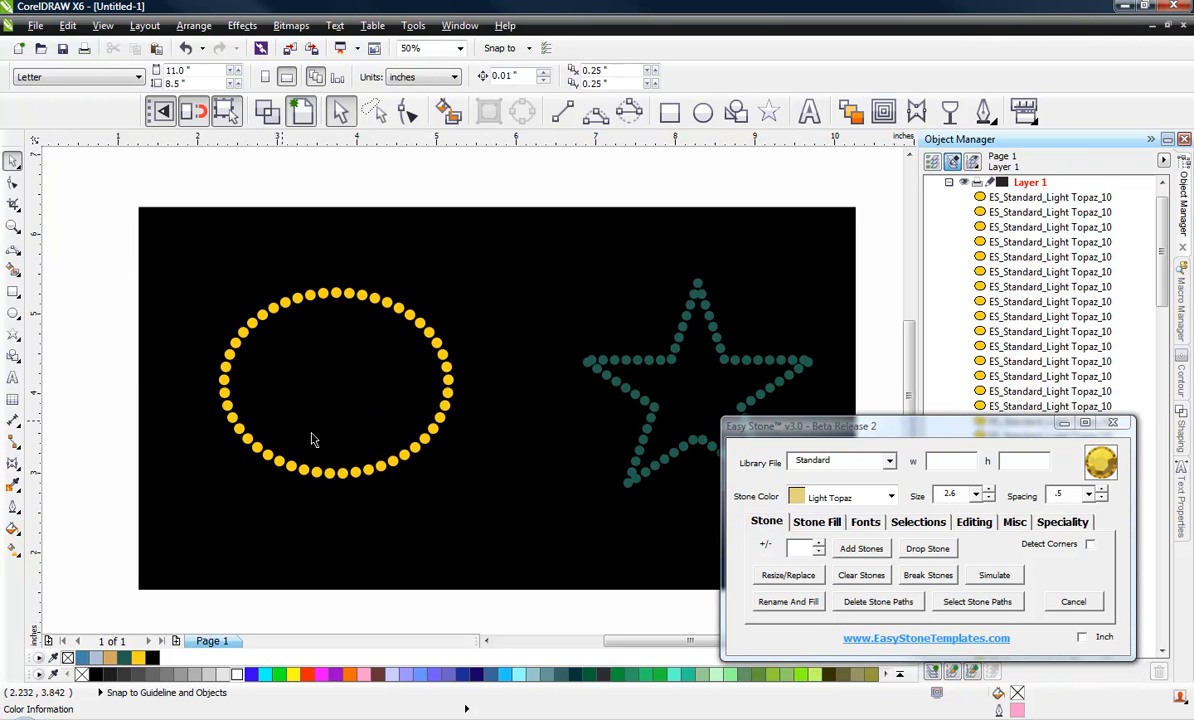
pyautogui.click(394, 461)
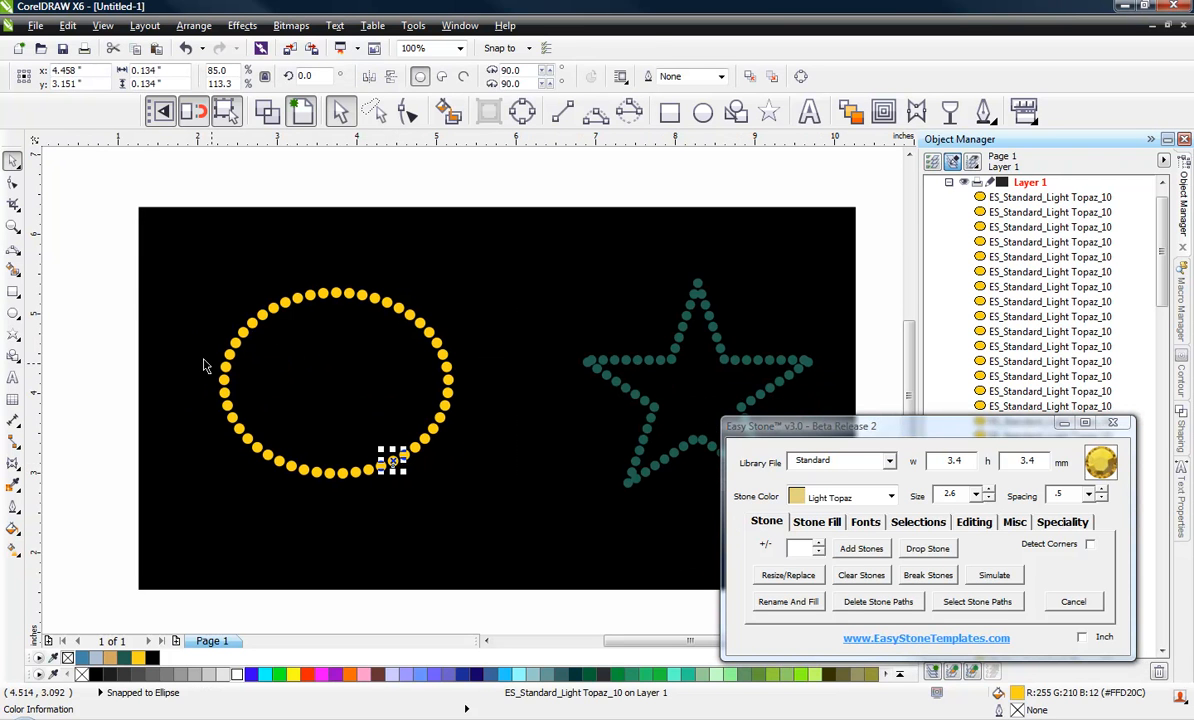
pyautogui.click(97, 245)
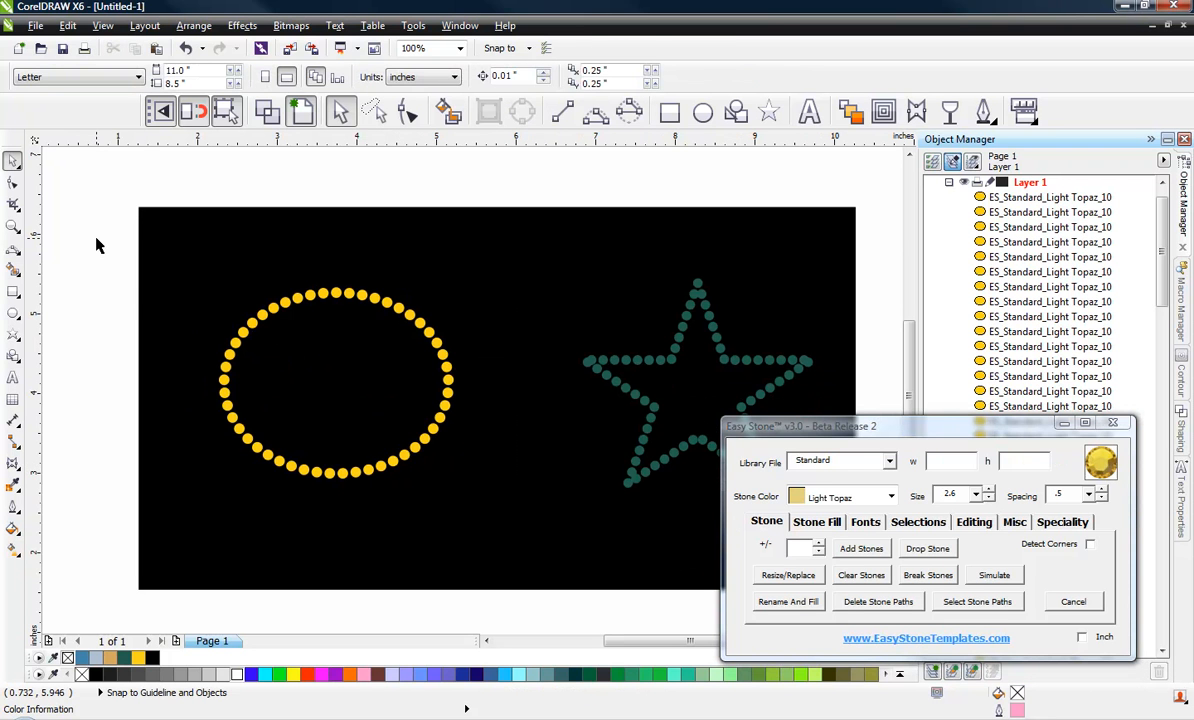
# Select the whole stone oval and enlarge it proportionally
pyautogui.click(265, 299)
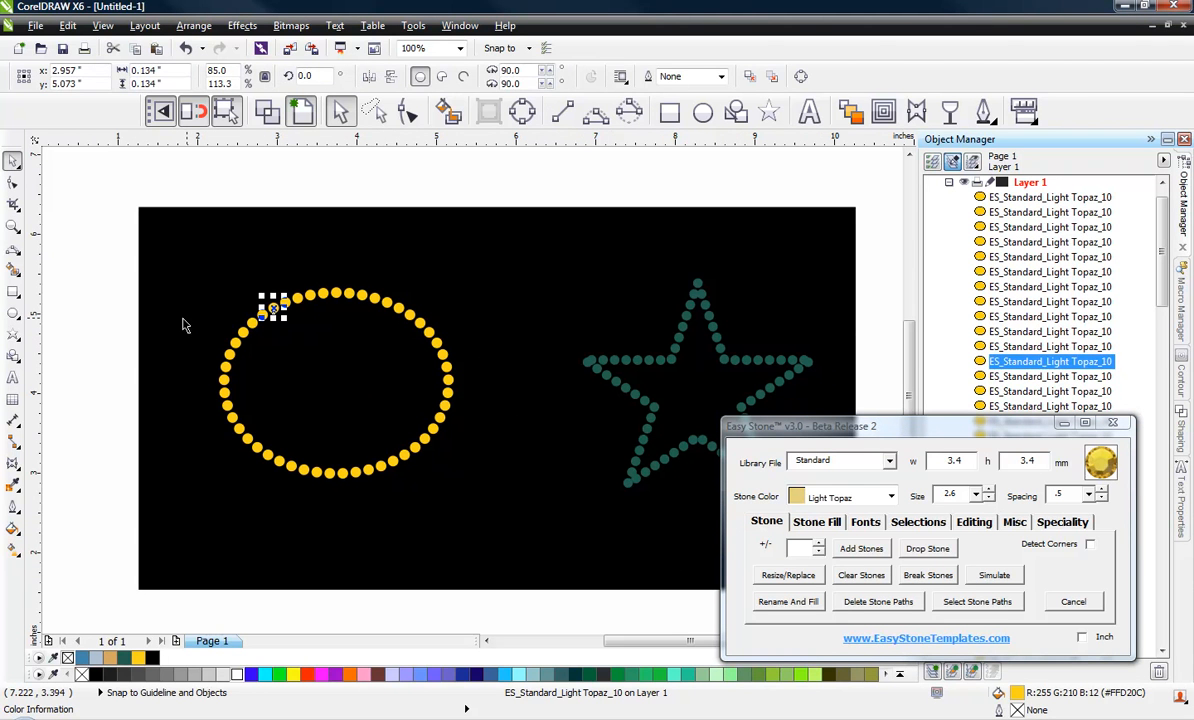
pyautogui.moveTo(100, 254); pyautogui.dragTo(493, 521)
pyautogui.click(94, 254)
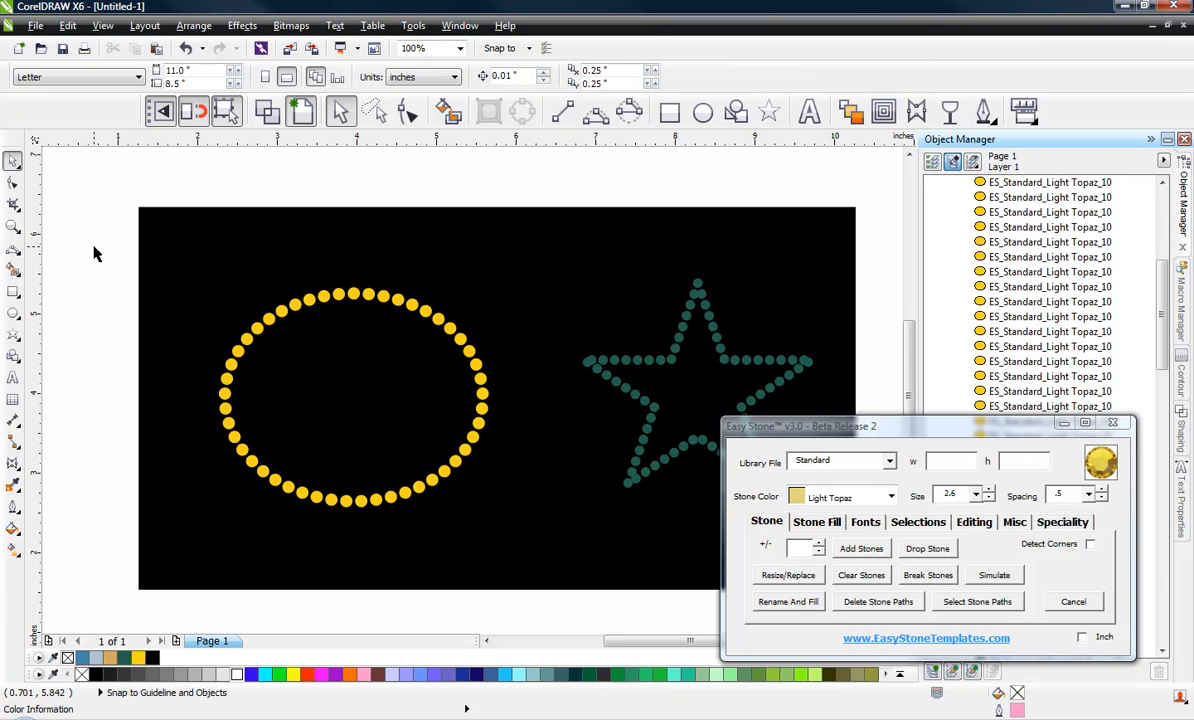
# Rename and fill the stones of both the oval and the star as Dark Siam
pyautogui.scroll(-1, 94, 254)
pyautogui.click(888, 497)
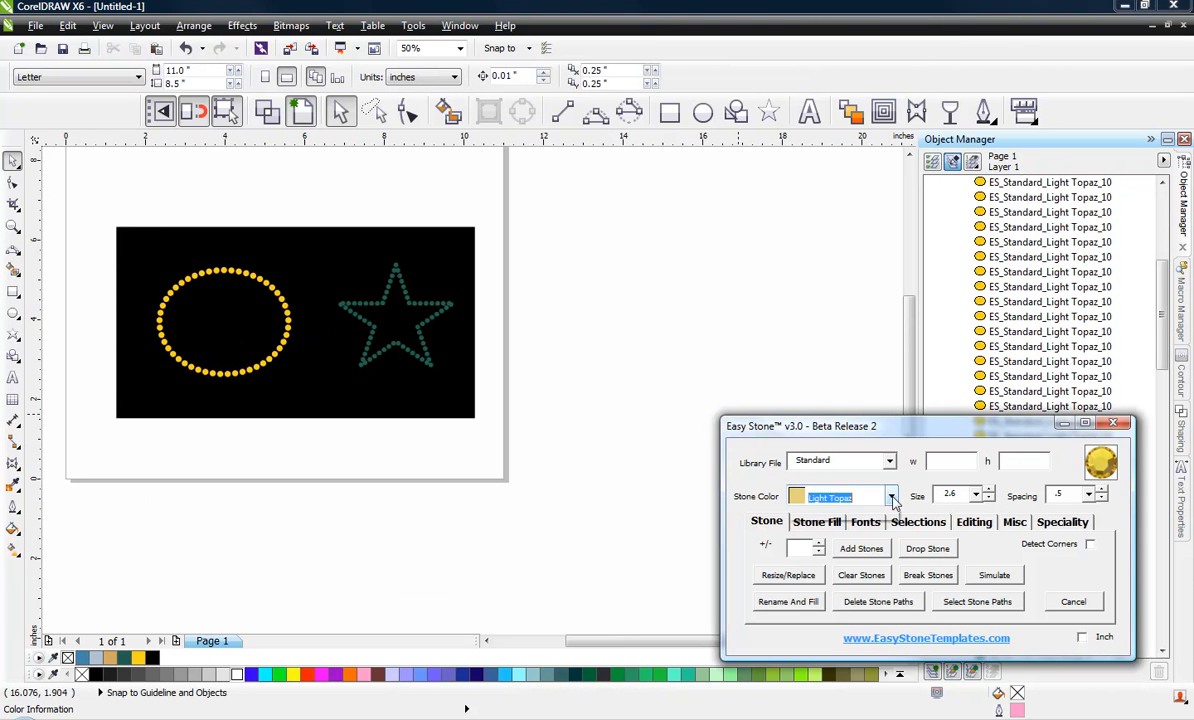
pyautogui.click(835, 515)
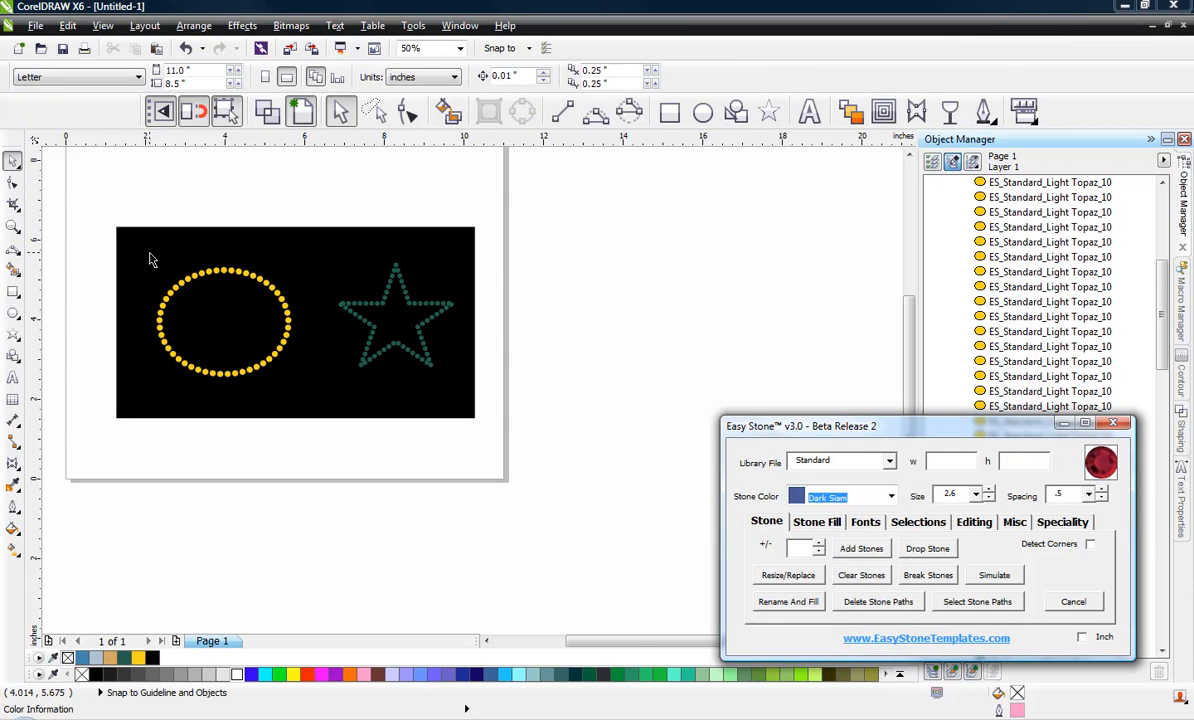
pyautogui.moveTo(87, 244); pyautogui.dragTo(487, 411)
pyautogui.scroll(1, 190, 305)
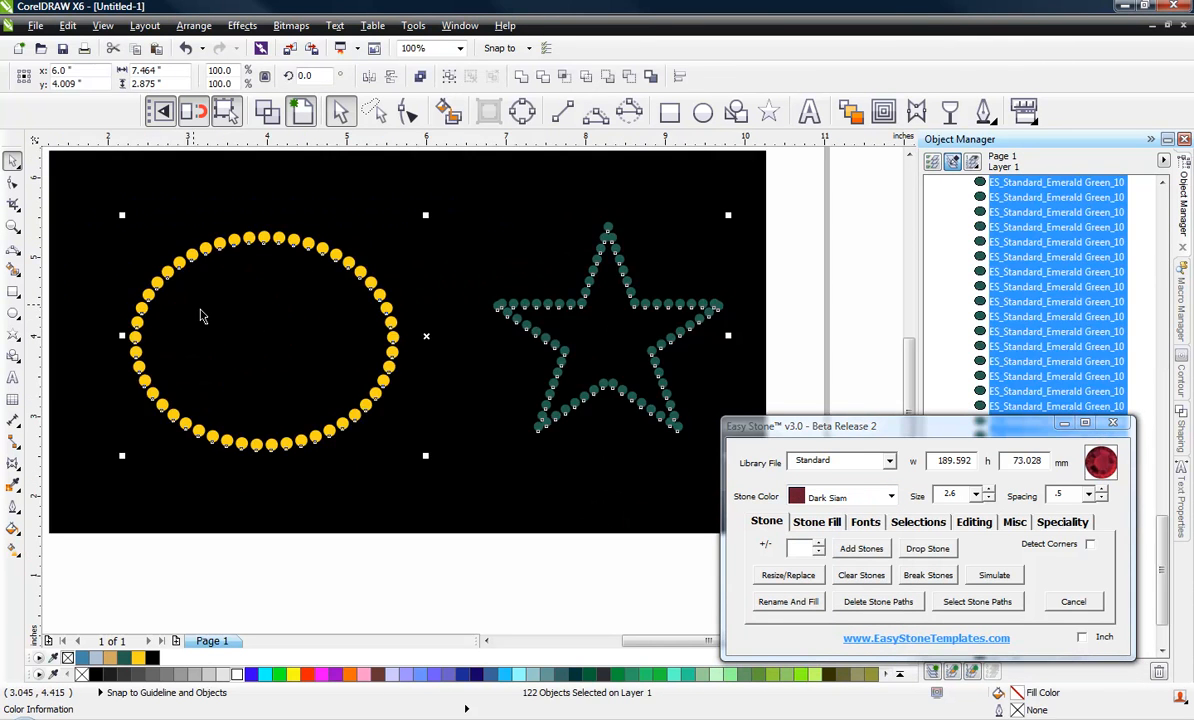
pyautogui.click(786, 602)
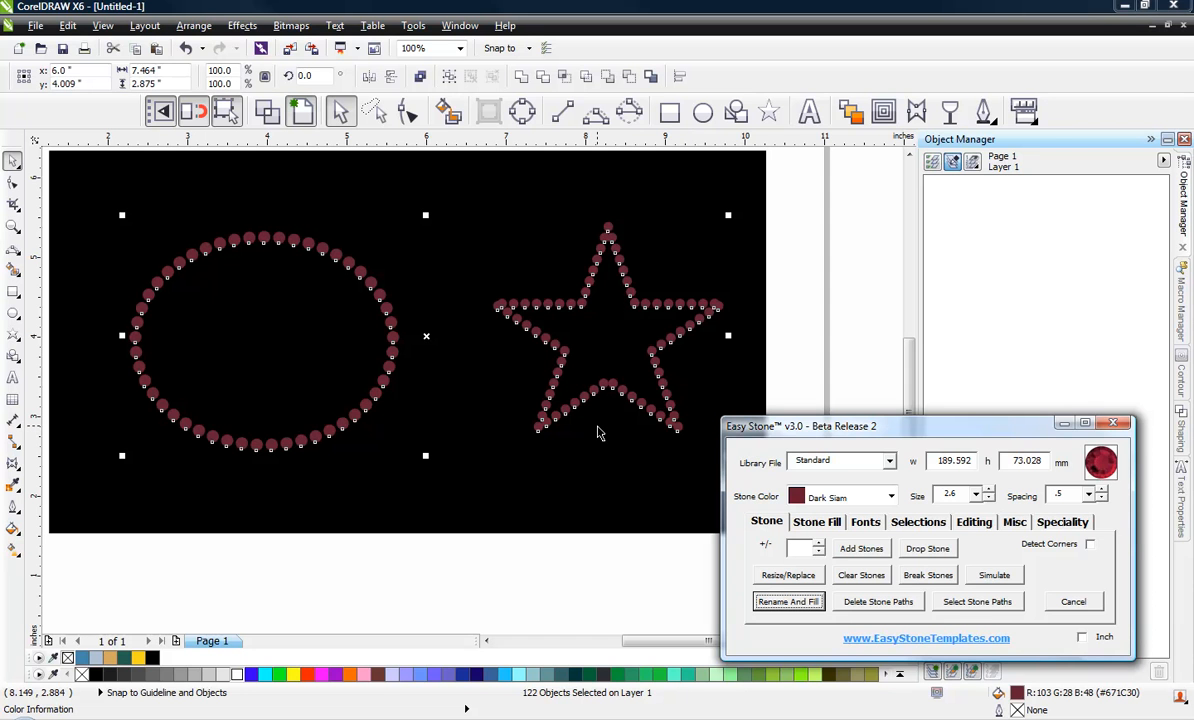
# Undo the Dark Siam rename and fill of the oval and star, and check one oval stone's name and size
pyautogui.click(806, 314)
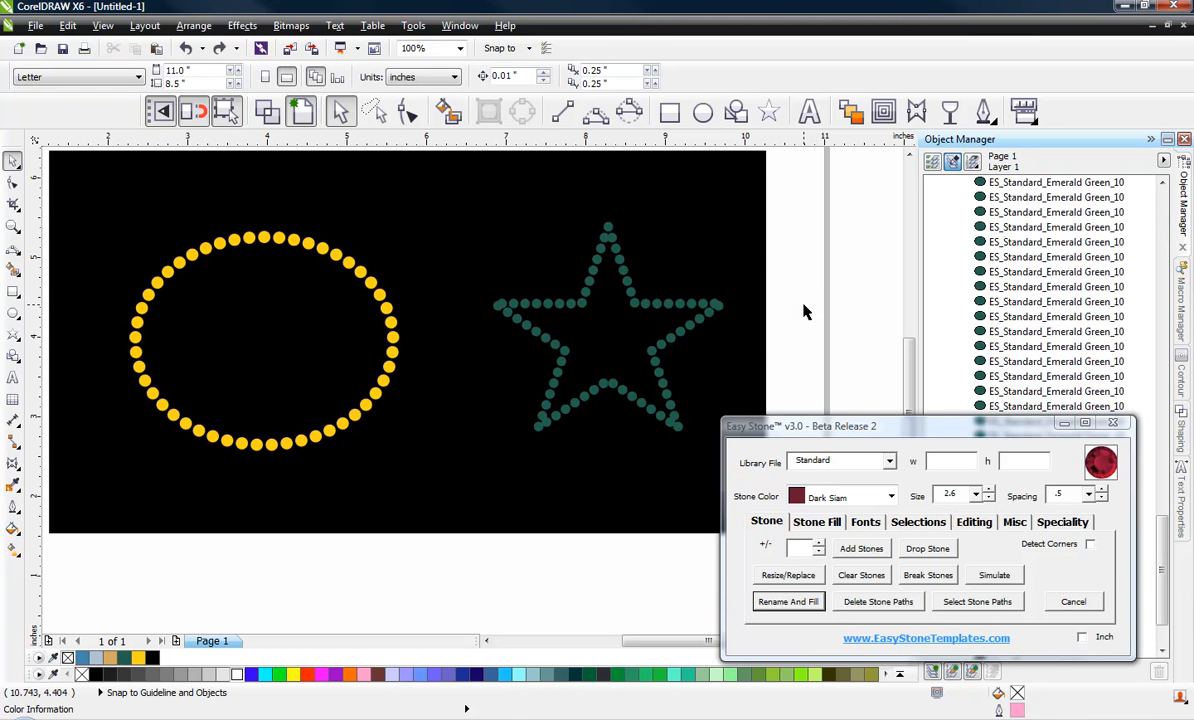
pyautogui.click(380, 298)
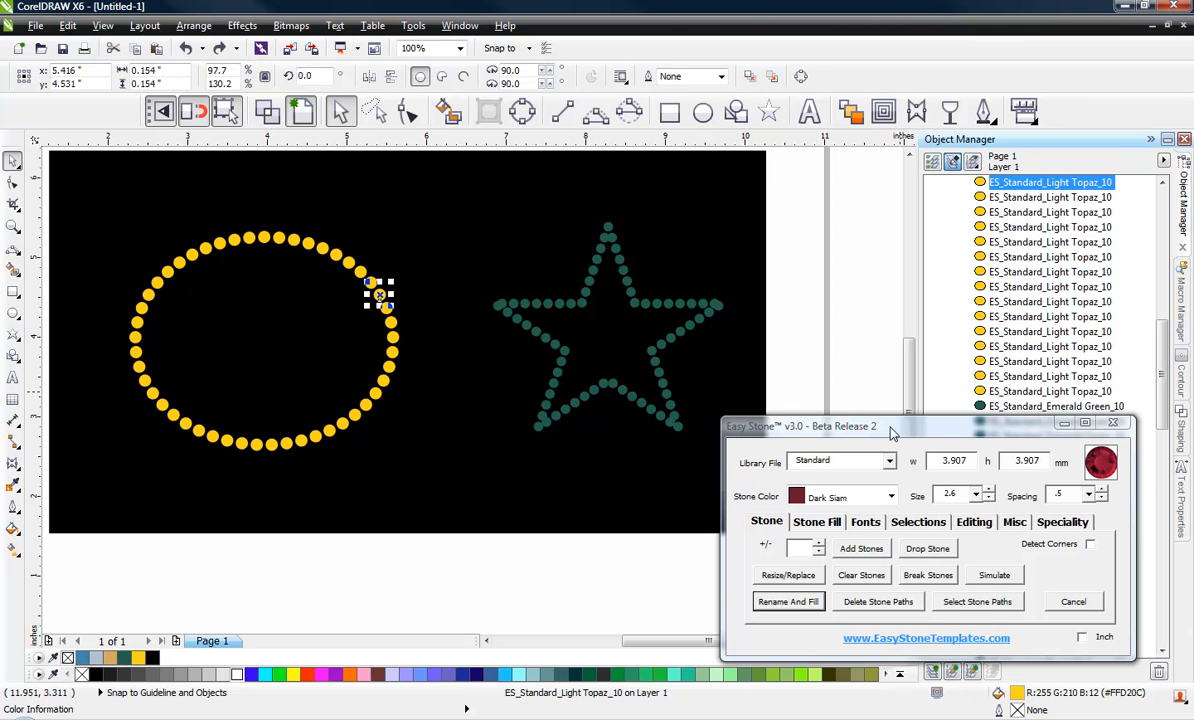
pyautogui.click(794, 326)
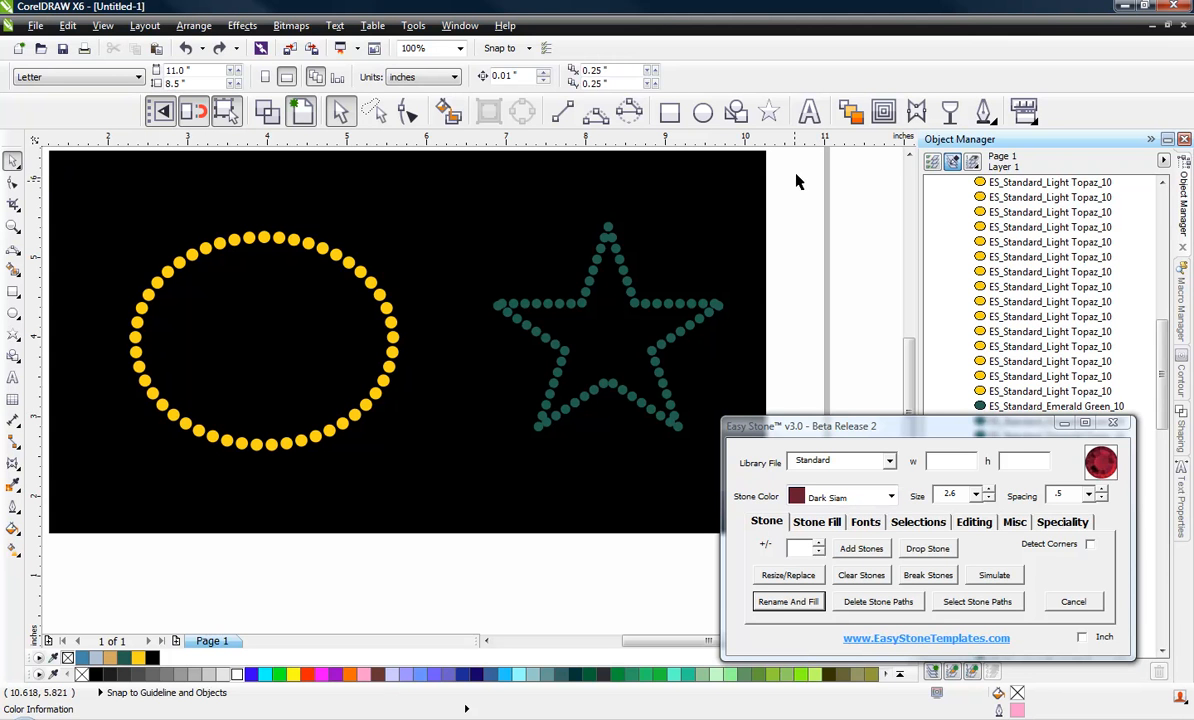
# Rename all stones of the oval and star by their size with Rename And Fill, keeping each shape's colour
pyautogui.moveTo(803, 167)
pyautogui.mouseDown()
pyautogui.moveTo(340, 410)
pyautogui.moveTo(103, 489)
pyautogui.mouseUp()
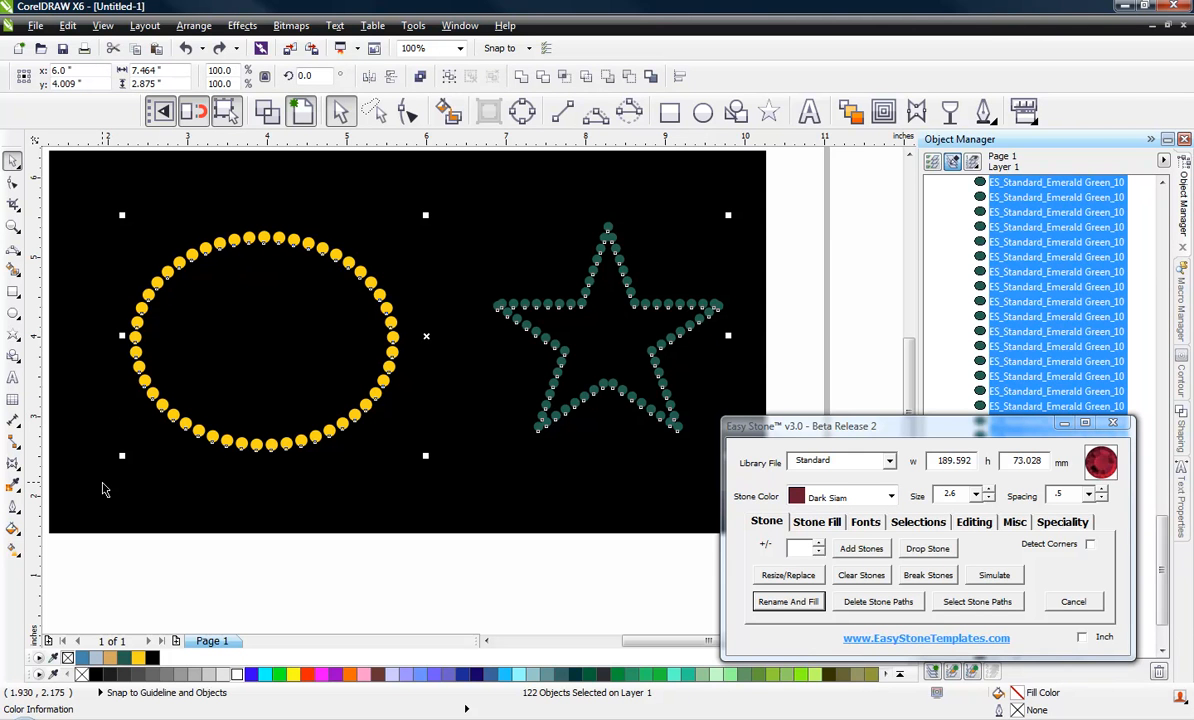
pyautogui.click(346, 592)
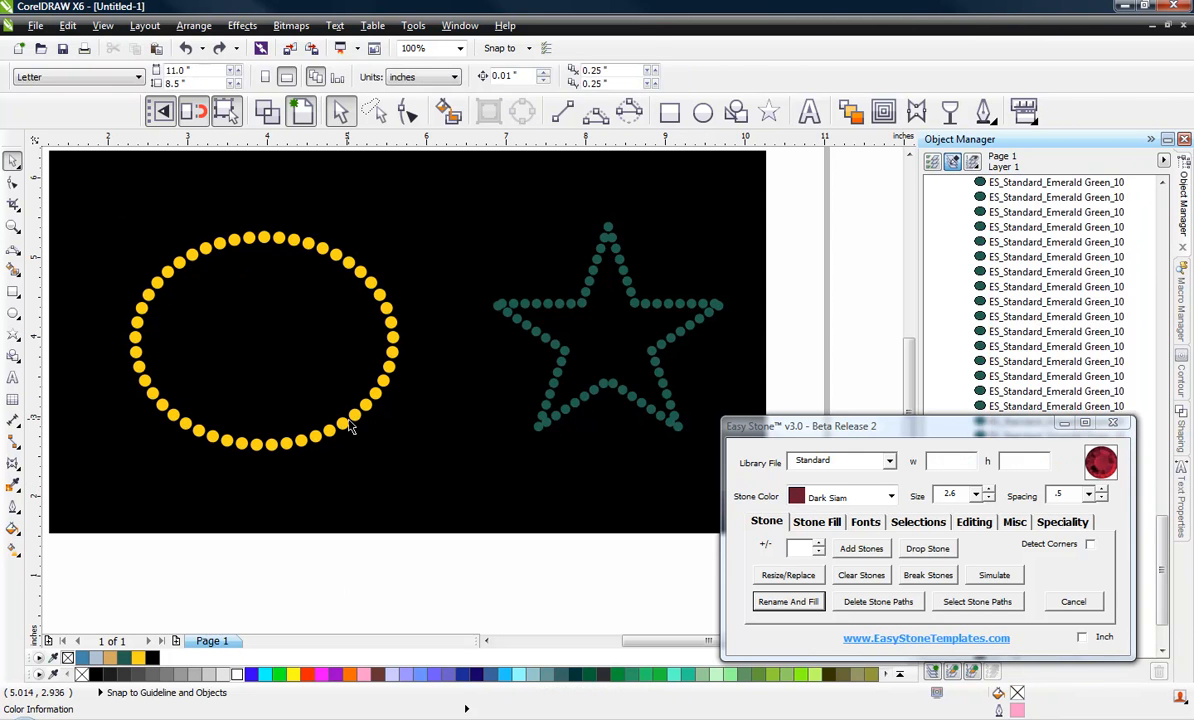
pyautogui.click(345, 422)
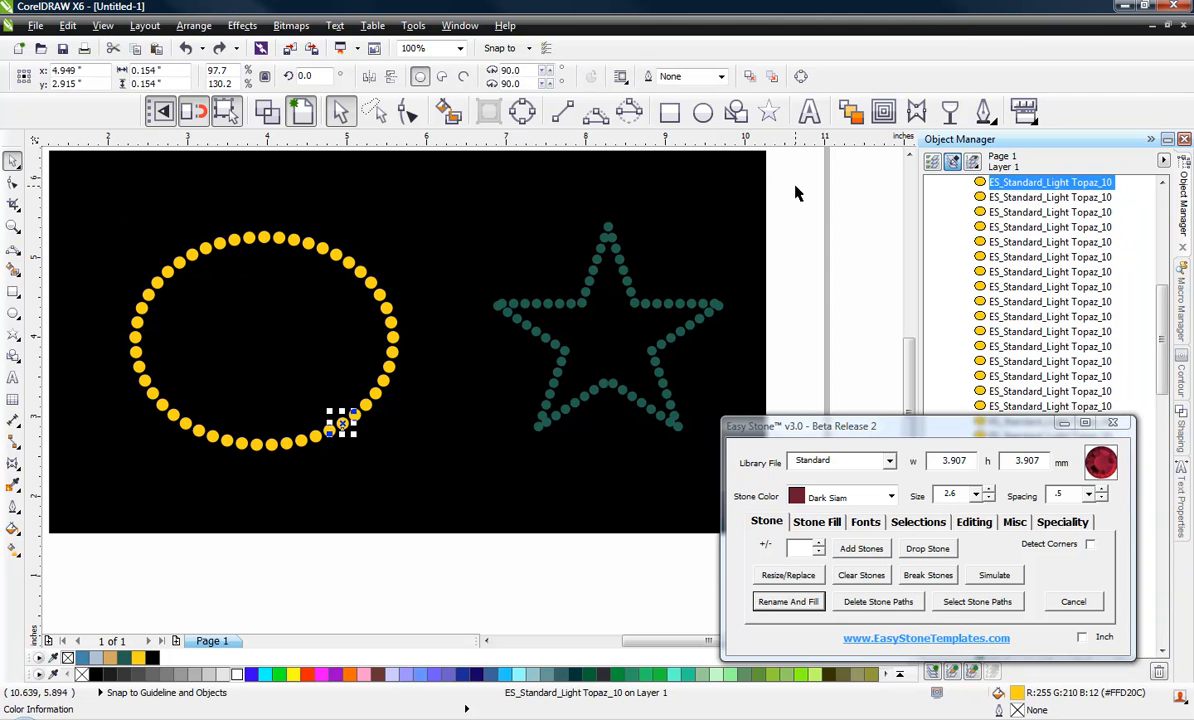
pyautogui.moveTo(802, 175); pyautogui.dragTo(101, 487)
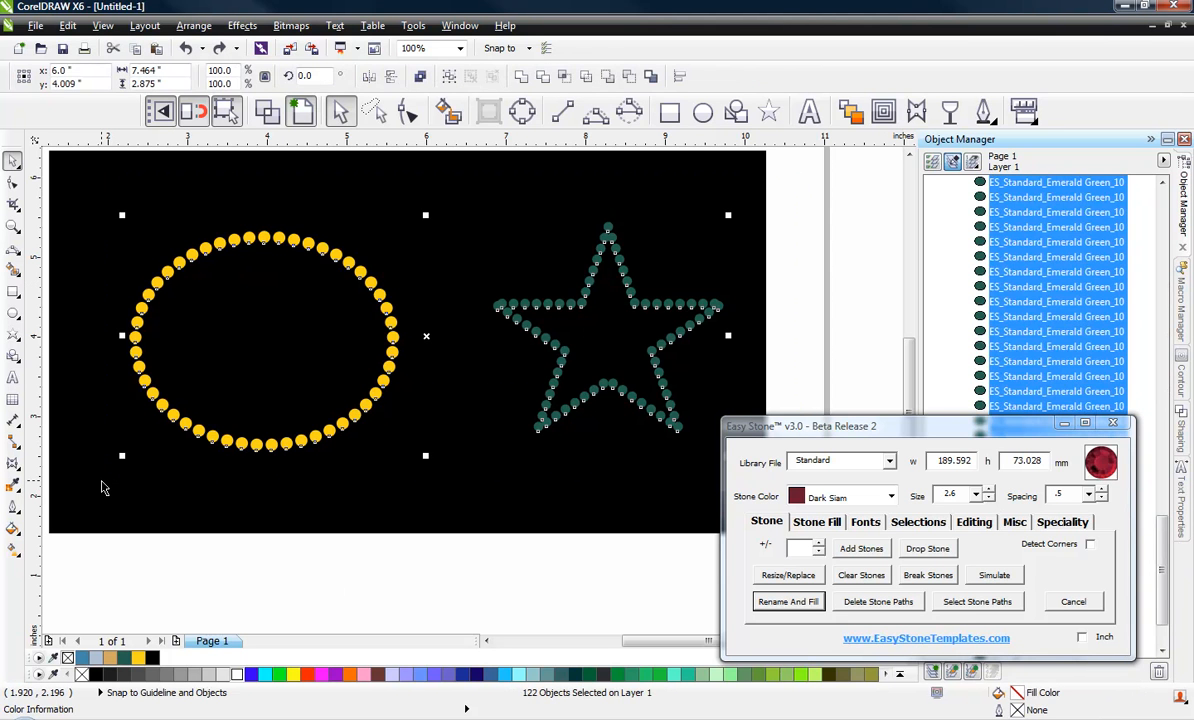
pyautogui.click(768, 602)
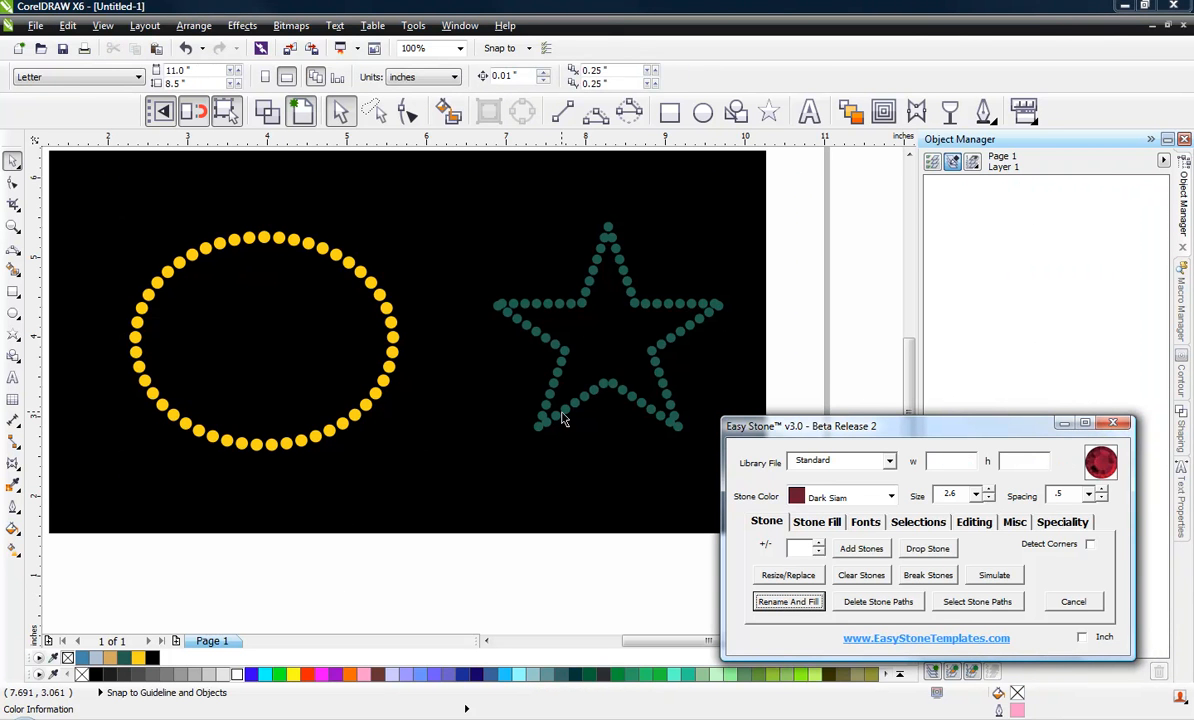
# Review the names of the oval and star stones in the layer's object list
pyautogui.click(371, 283)
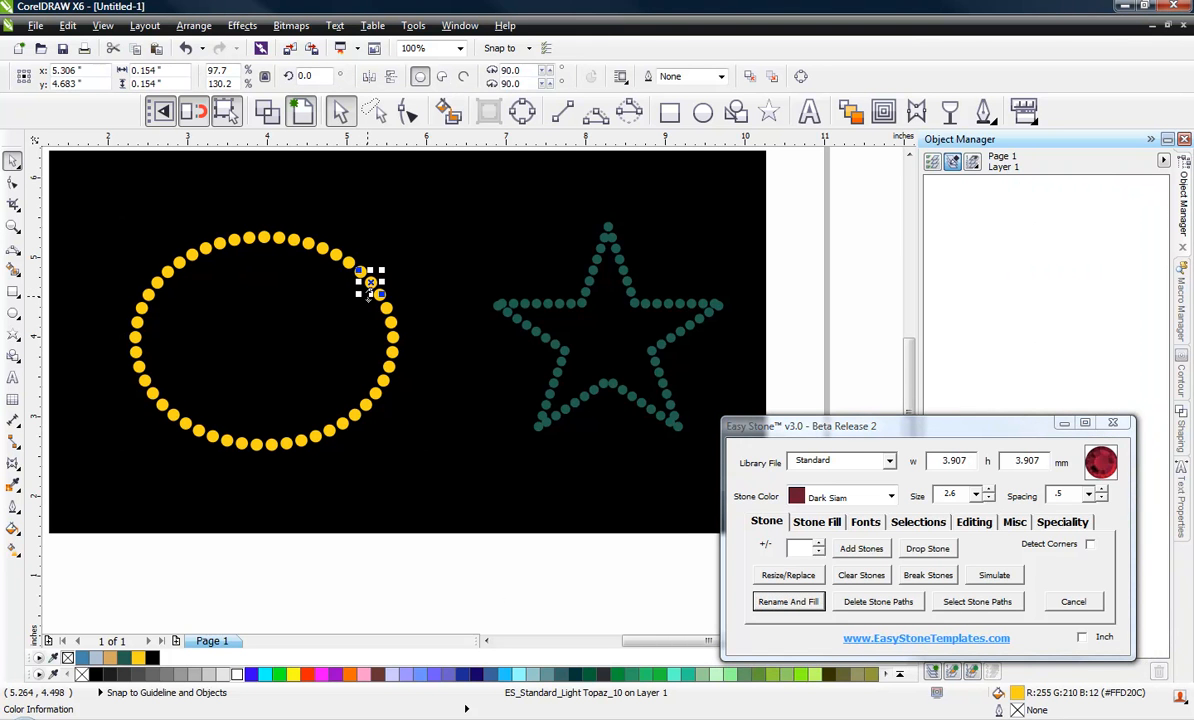
pyautogui.moveTo(970, 192)
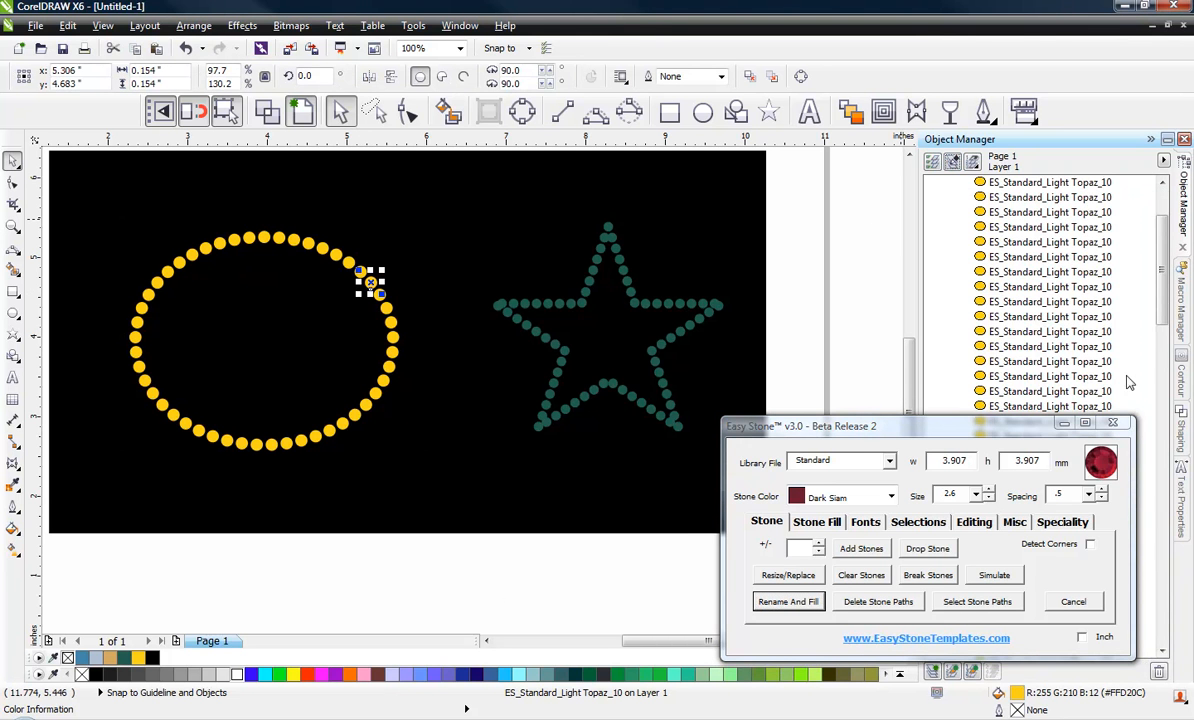
pyautogui.click(1063, 423)
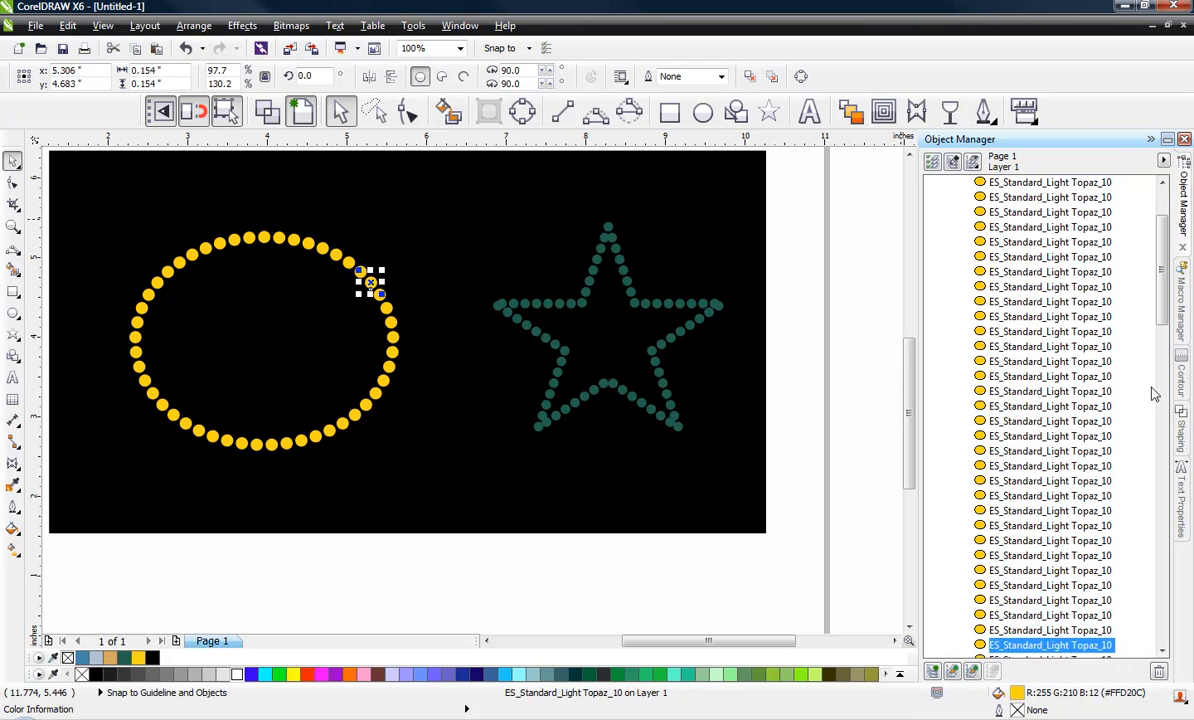
pyautogui.moveTo(1162, 322); pyautogui.dragTo(1176, 398)
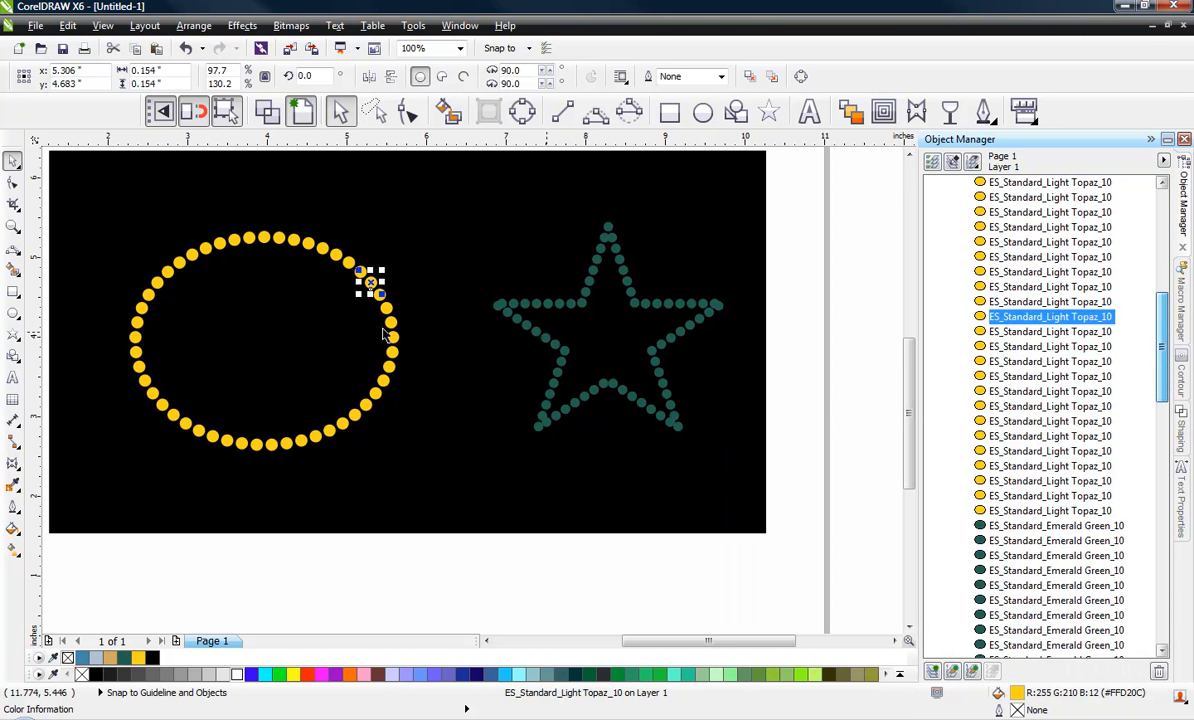
pyautogui.click(478, 572)
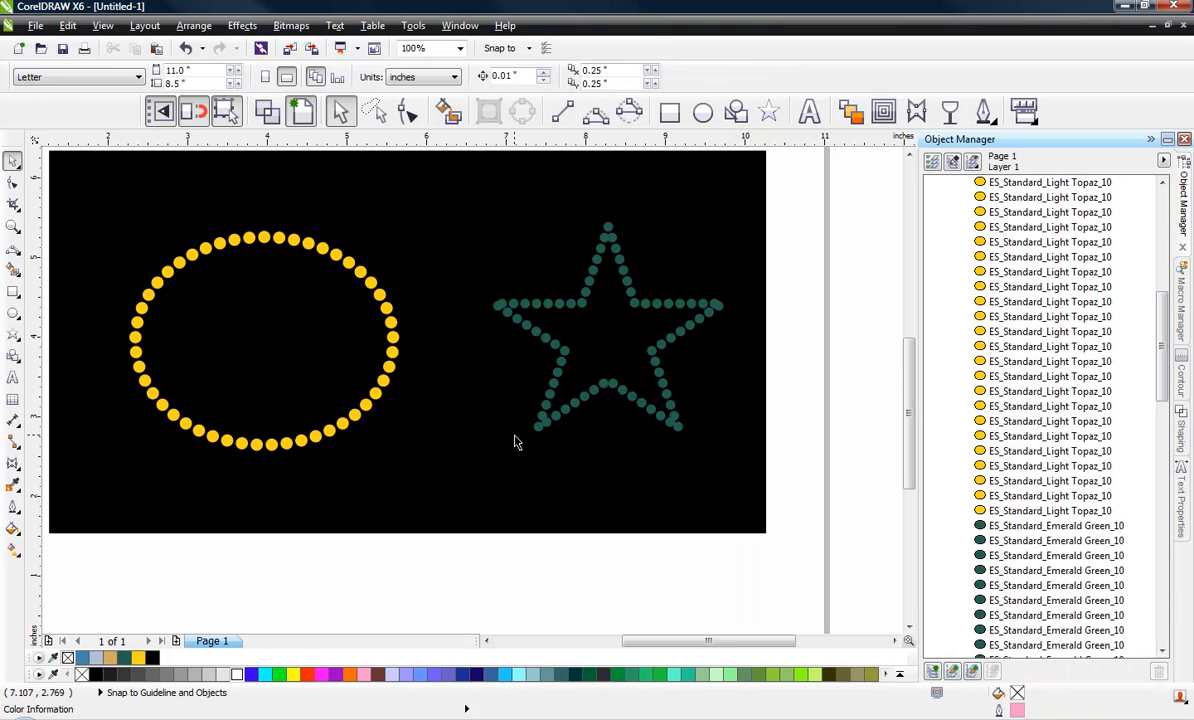
# Enlarge the whole stone oval proportionally until its stones measure about 4.24 mm across
pyautogui.scroll(-1, 514, 435)
pyautogui.scroll(1, 338, 392)
pyautogui.moveTo(73, 229); pyautogui.dragTo(516, 515)
pyautogui.click(557, 594)
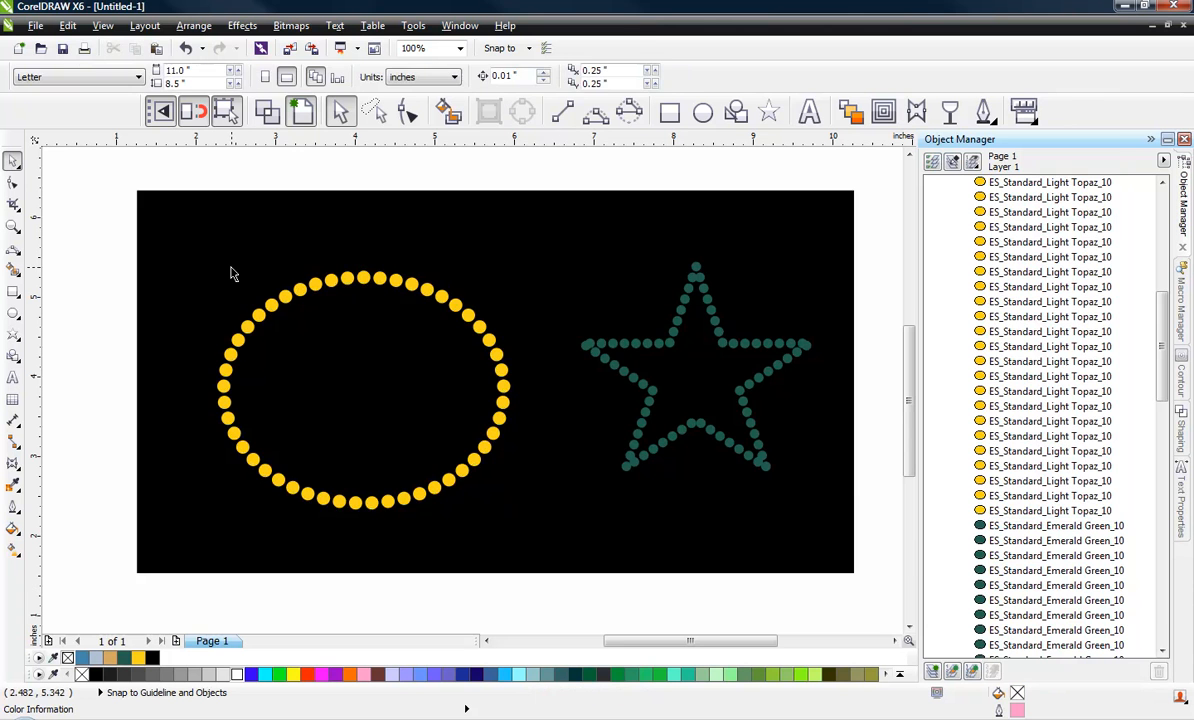
# Select the enlarged oval together with the star and run Rename And Fill by stone size, preserving their colours
pyautogui.scroll(-1, 229, 267)
pyautogui.moveTo(154, 245); pyautogui.dragTo(598, 415)
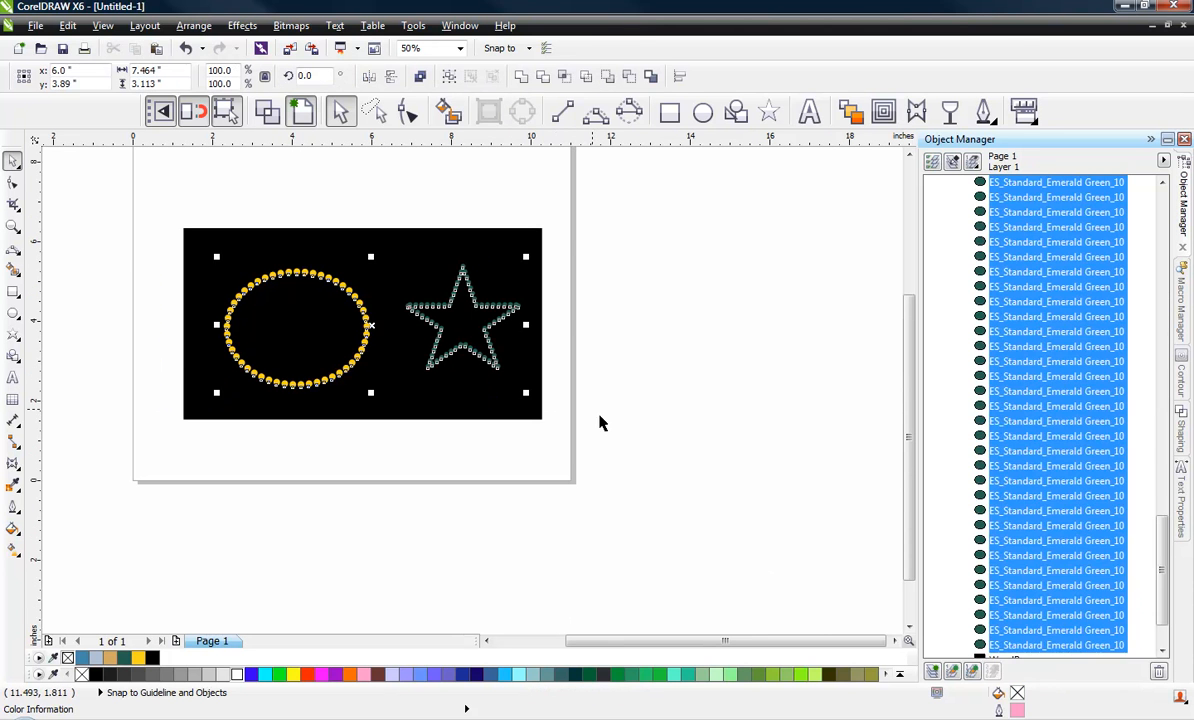
pyautogui.click(573, 719)
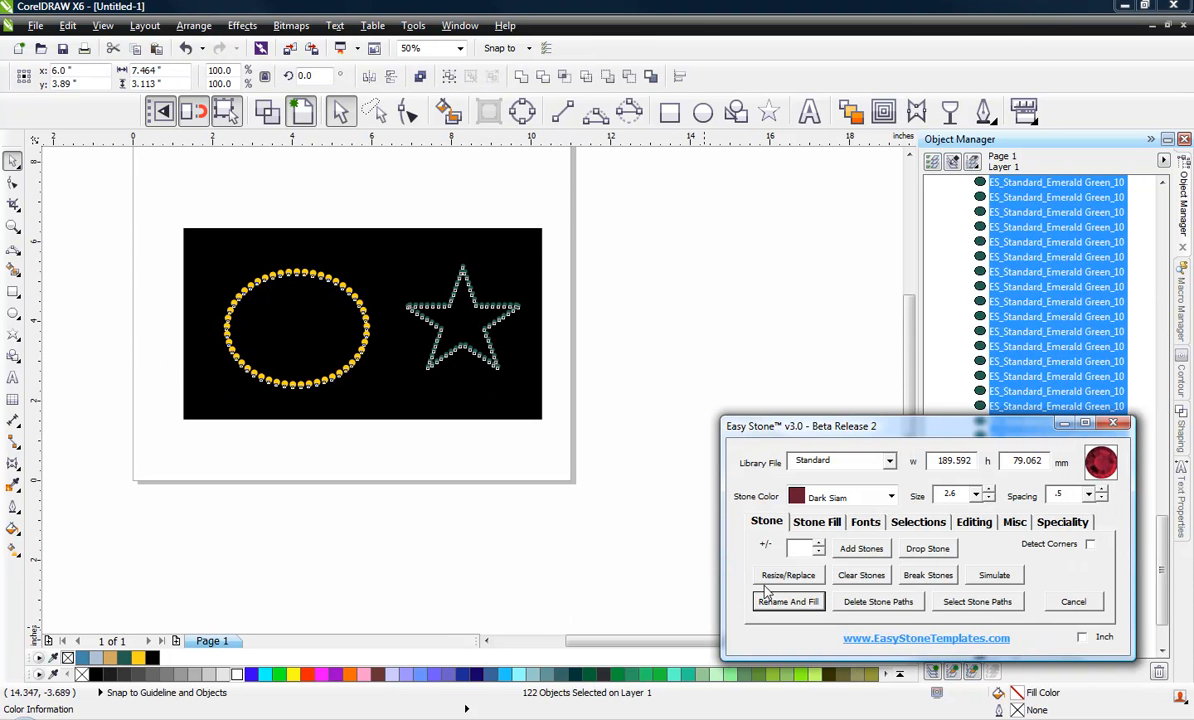
pyautogui.click(790, 602)
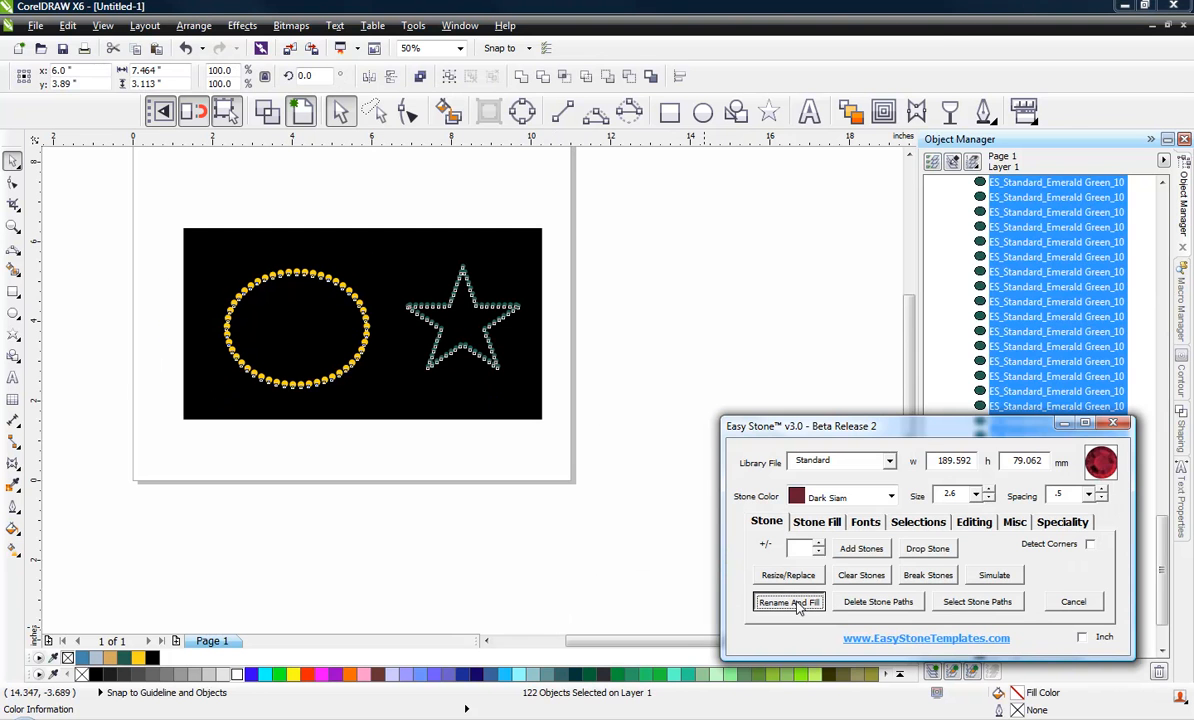
# Check the oval stones' names in the object list and a single stone's width and height
pyautogui.click(350, 295)
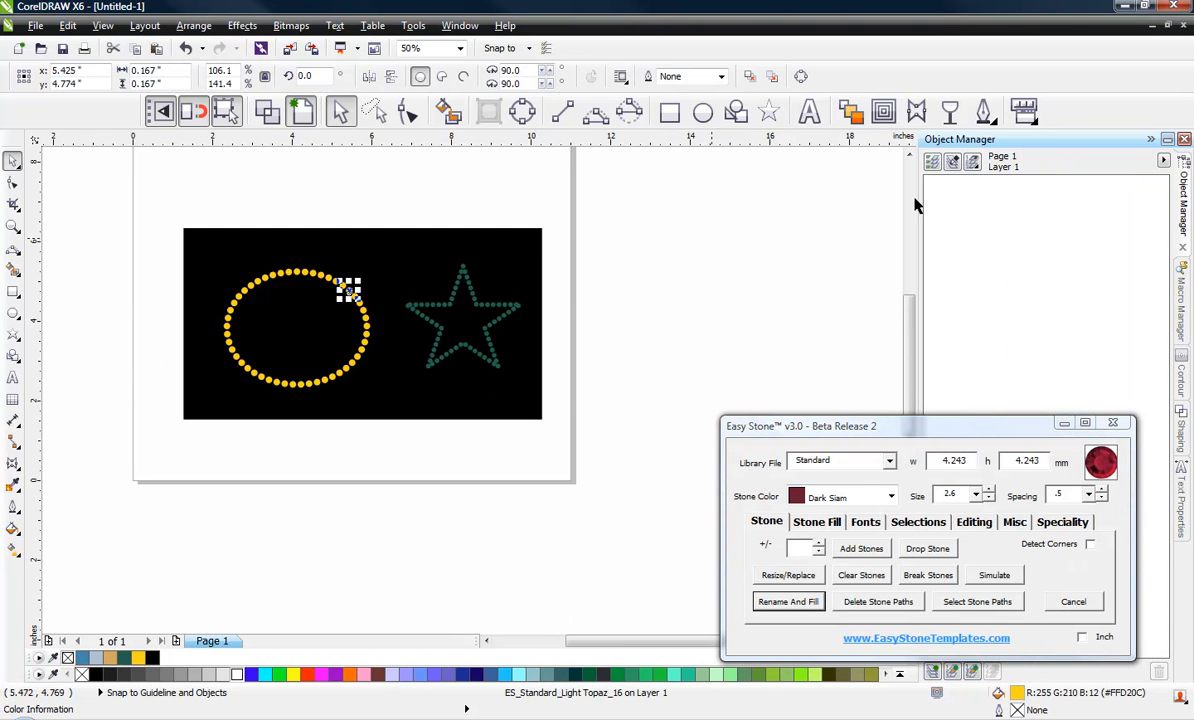
pyautogui.click(952, 161)
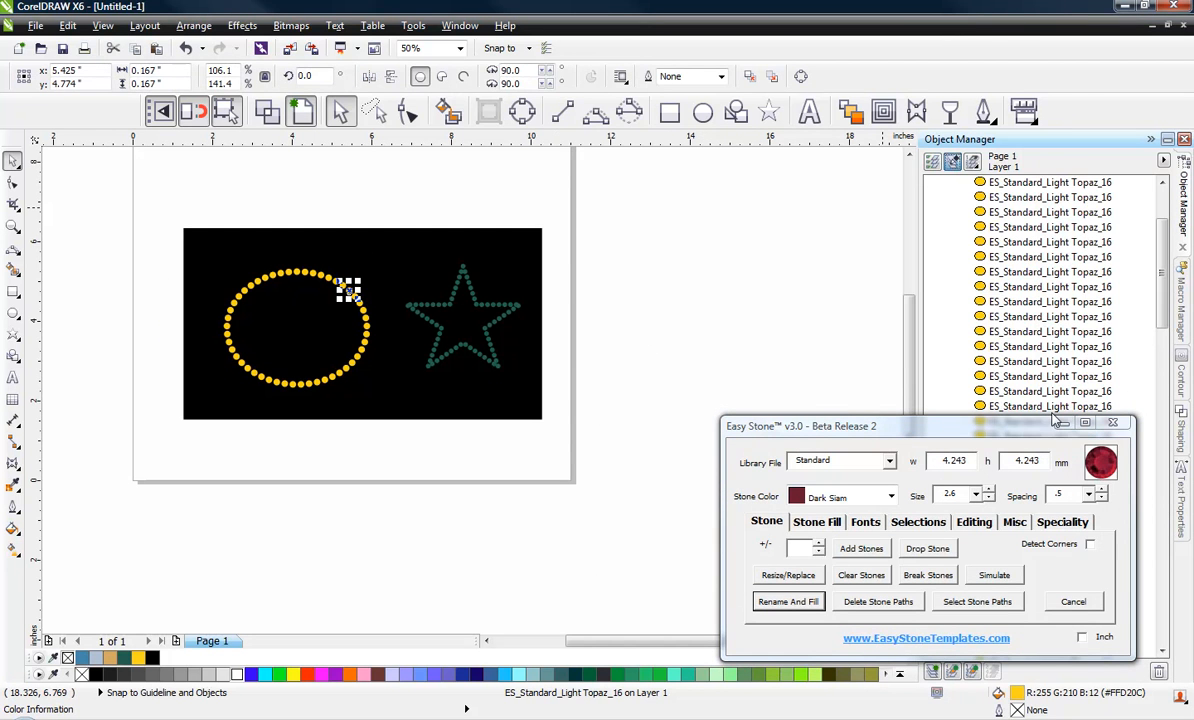
pyautogui.moveTo(1018, 427); pyautogui.dragTo(998, 376)
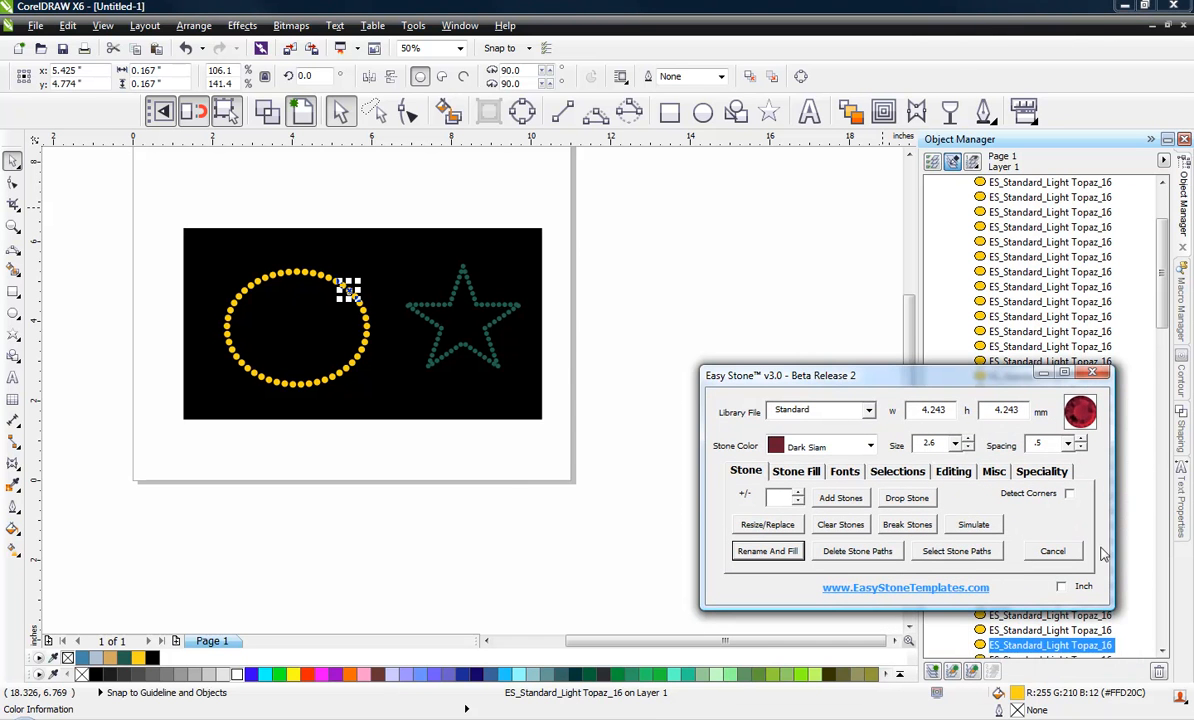
pyautogui.click(664, 301)
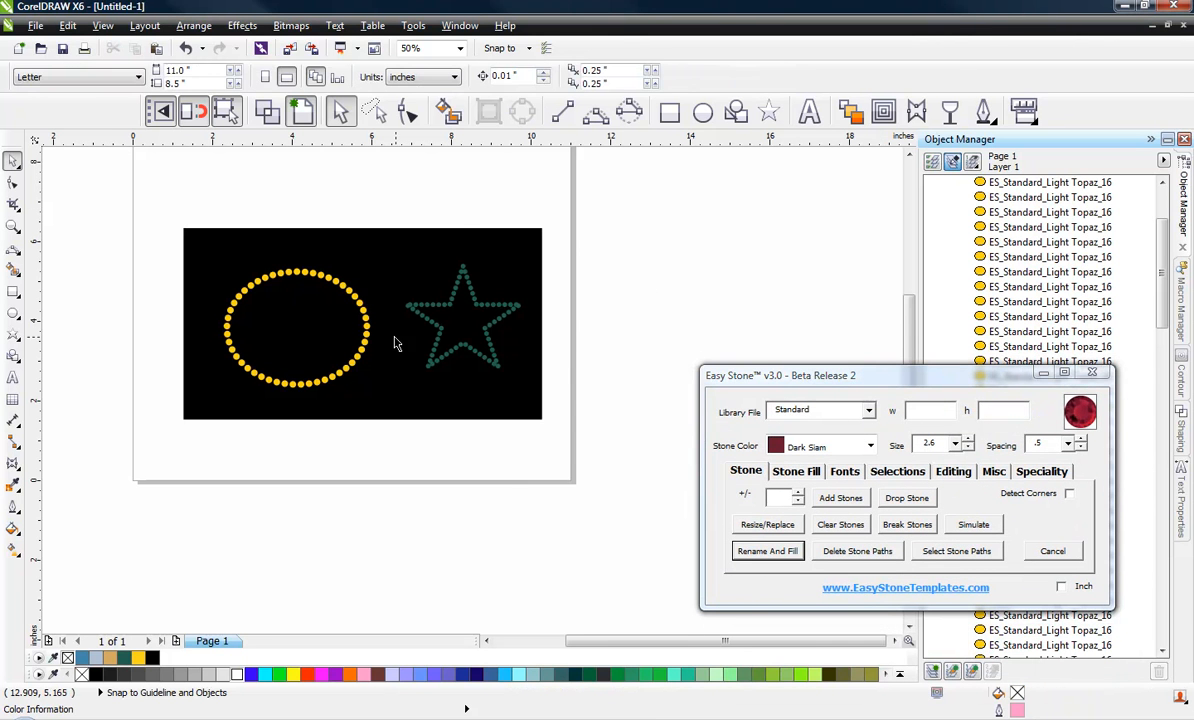
pyautogui.scroll(1, 381, 328)
pyautogui.click(337, 289)
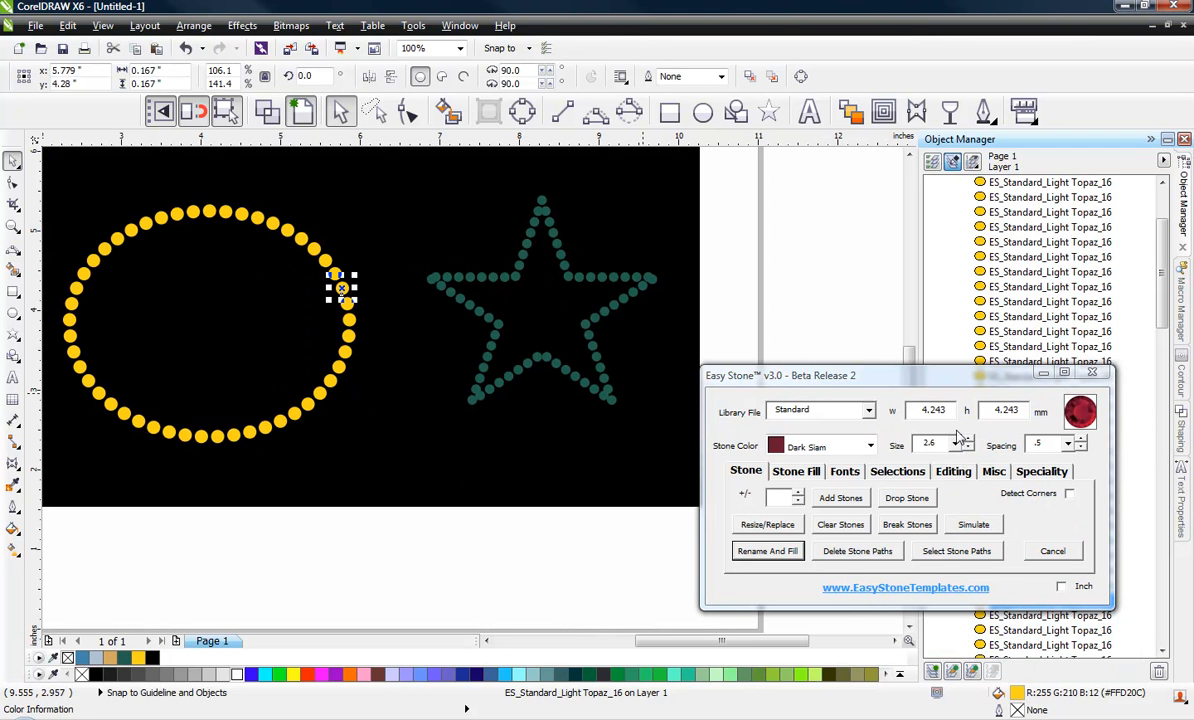
# Examine the size ranges and fixed sizes in the default stone size settings, closing them unchanged and returning to the stone tools
pyautogui.click(993, 471)
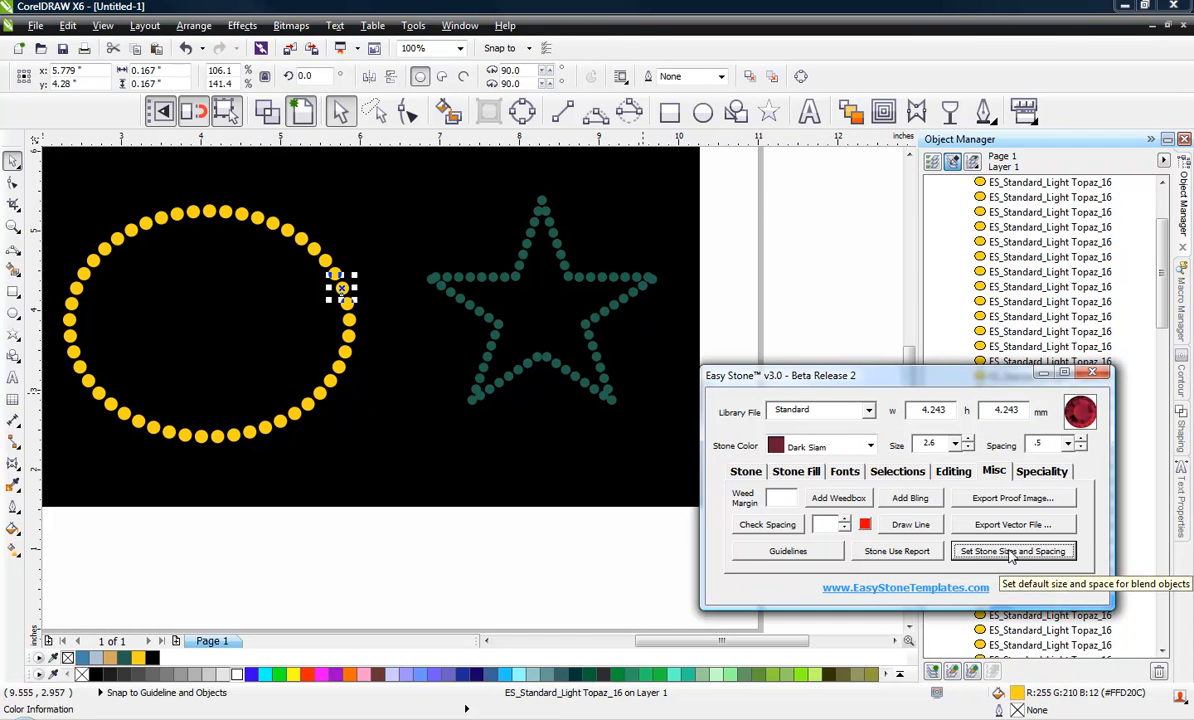
pyautogui.click(1028, 556)
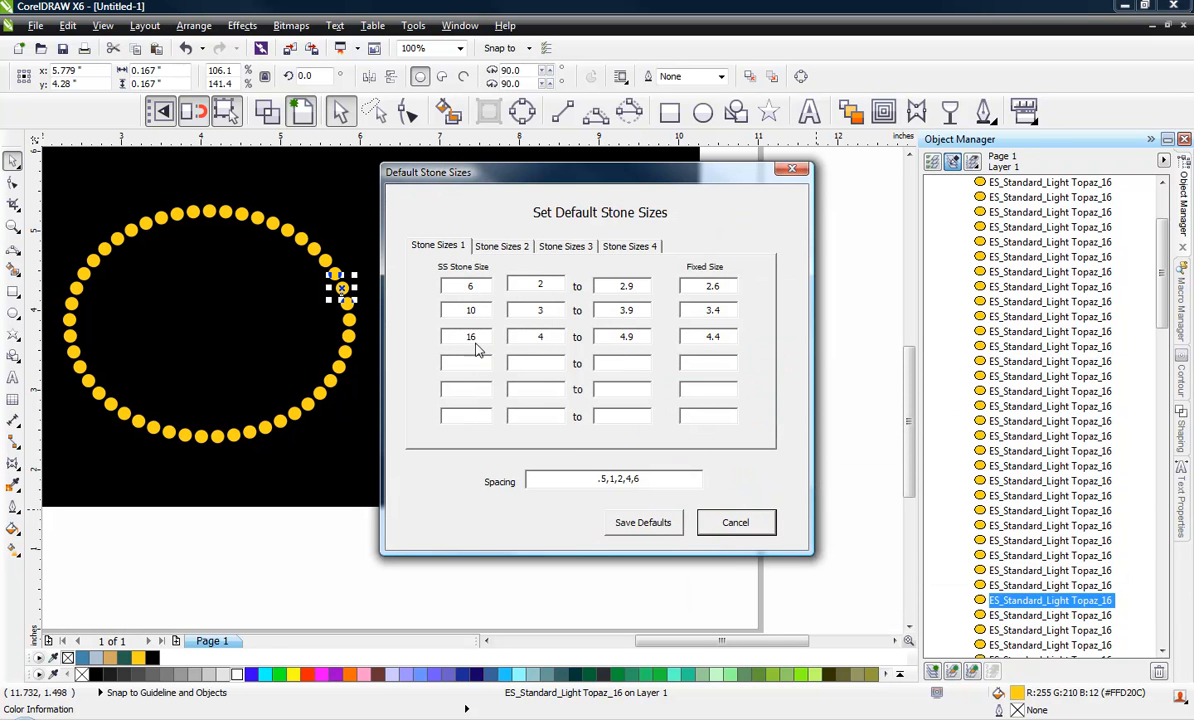
pyautogui.click(790, 170)
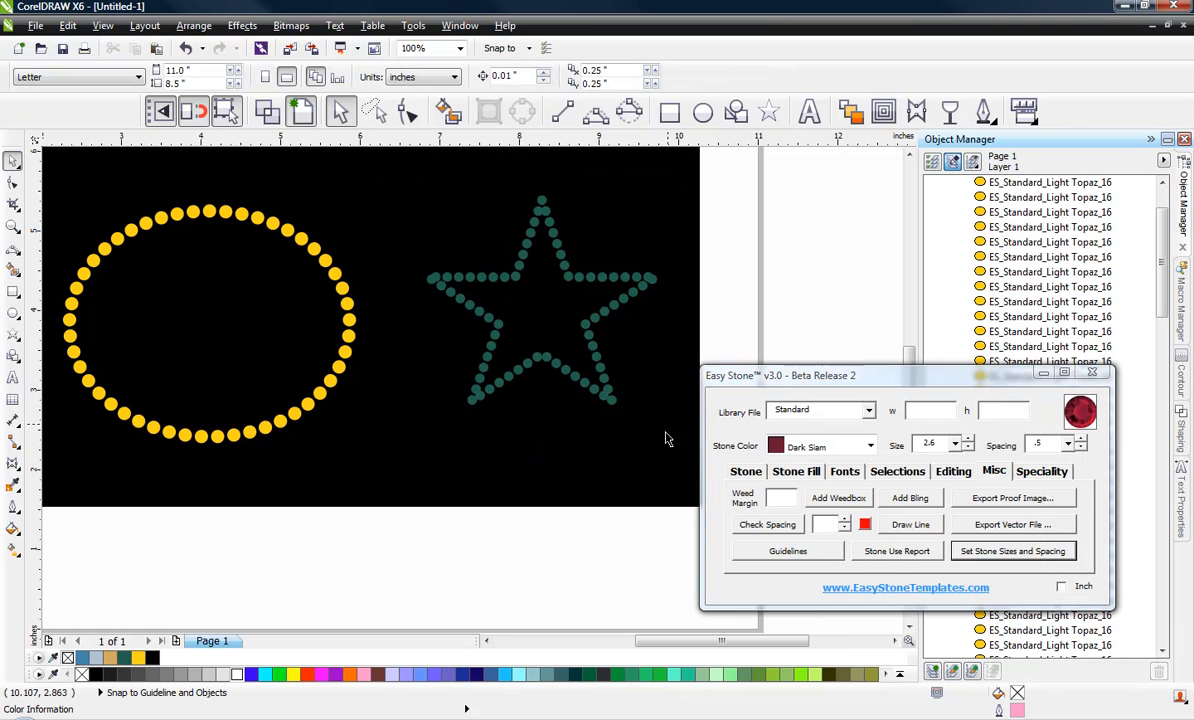
pyautogui.click(758, 470)
pyautogui.scroll(-1, 653, 400)
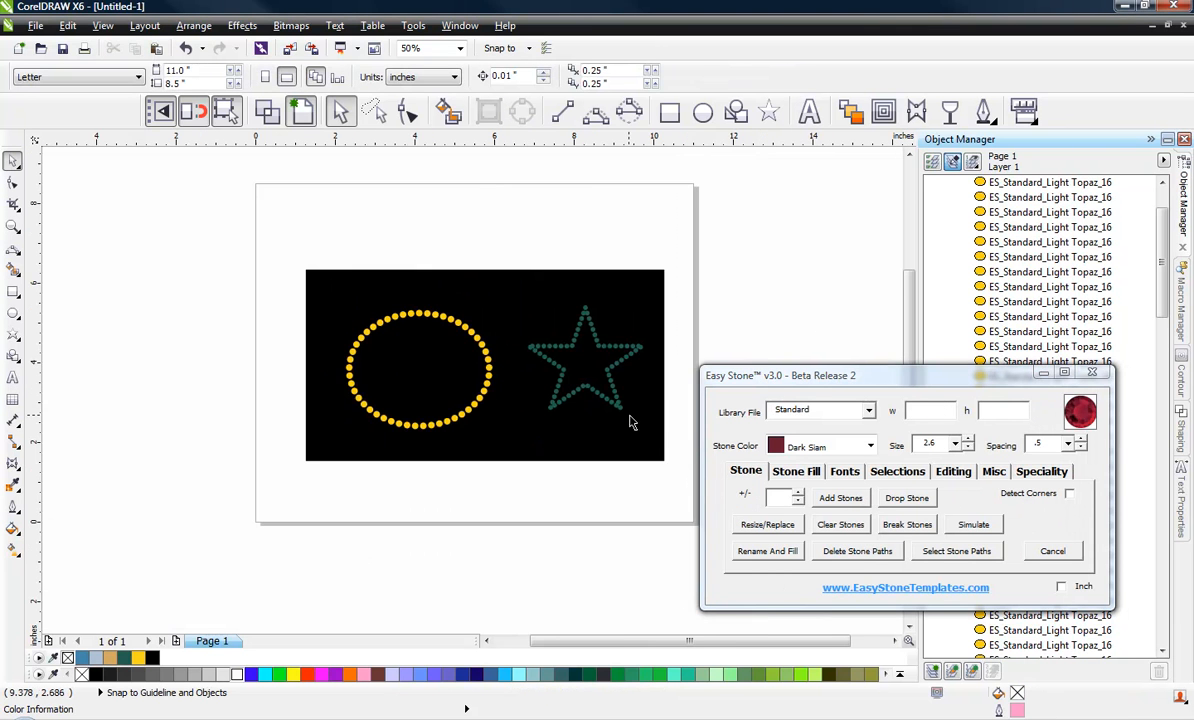
pyautogui.scroll(1, 562, 368)
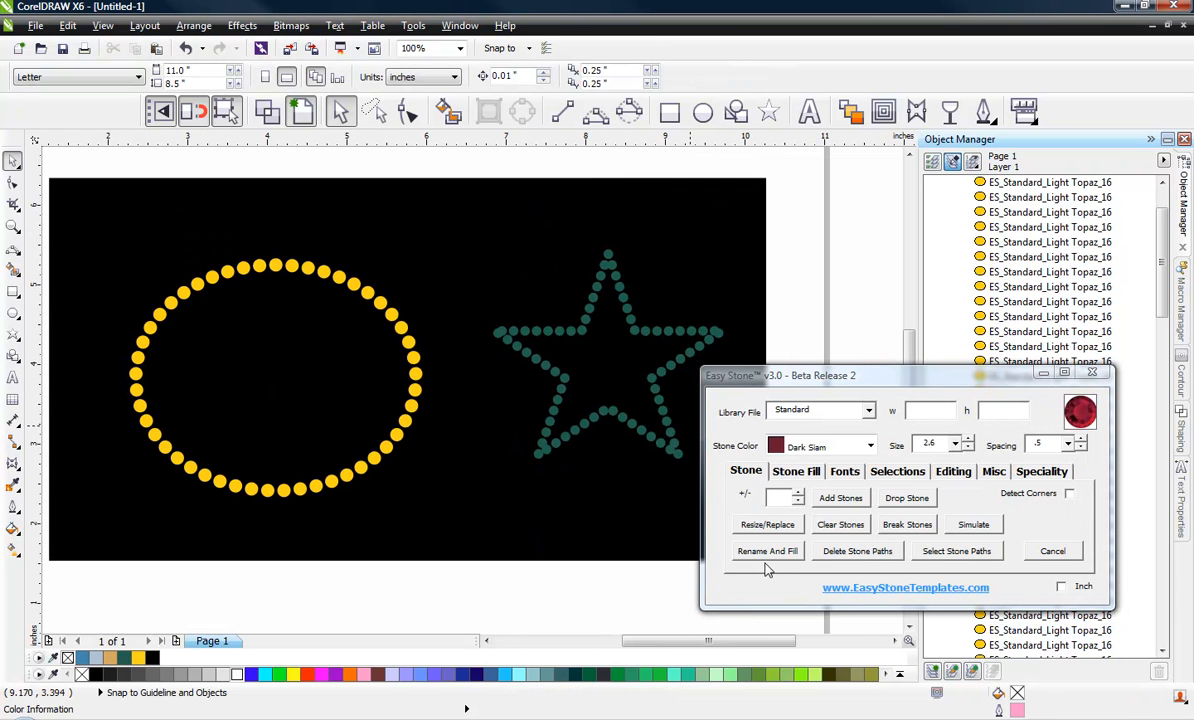